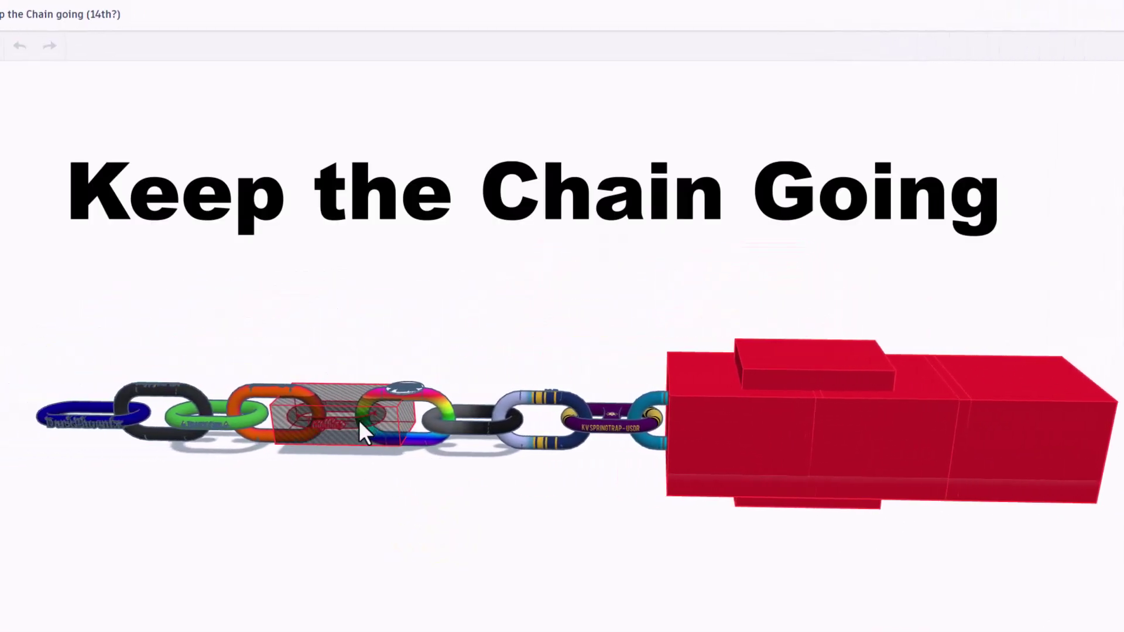
Ungroup the large red block group covering the end of the chain
right_click_drag(255, 492, 256, 527)
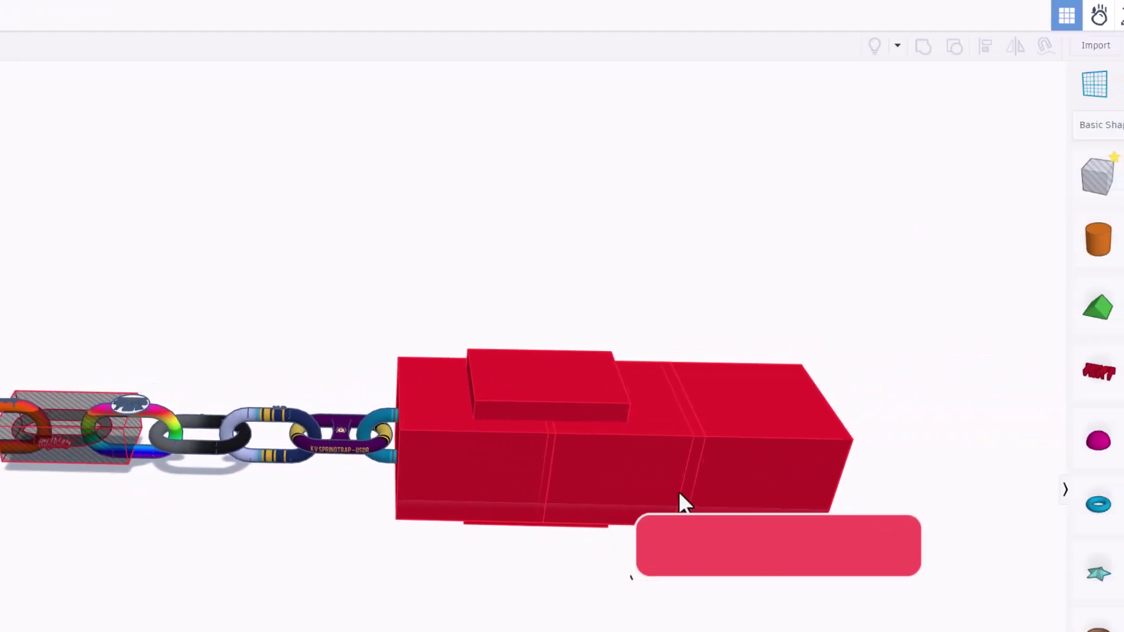
right_click_drag(319, 549, 316, 520)
right_click_drag(444, 601, 444, 607)
left_click(471, 470)
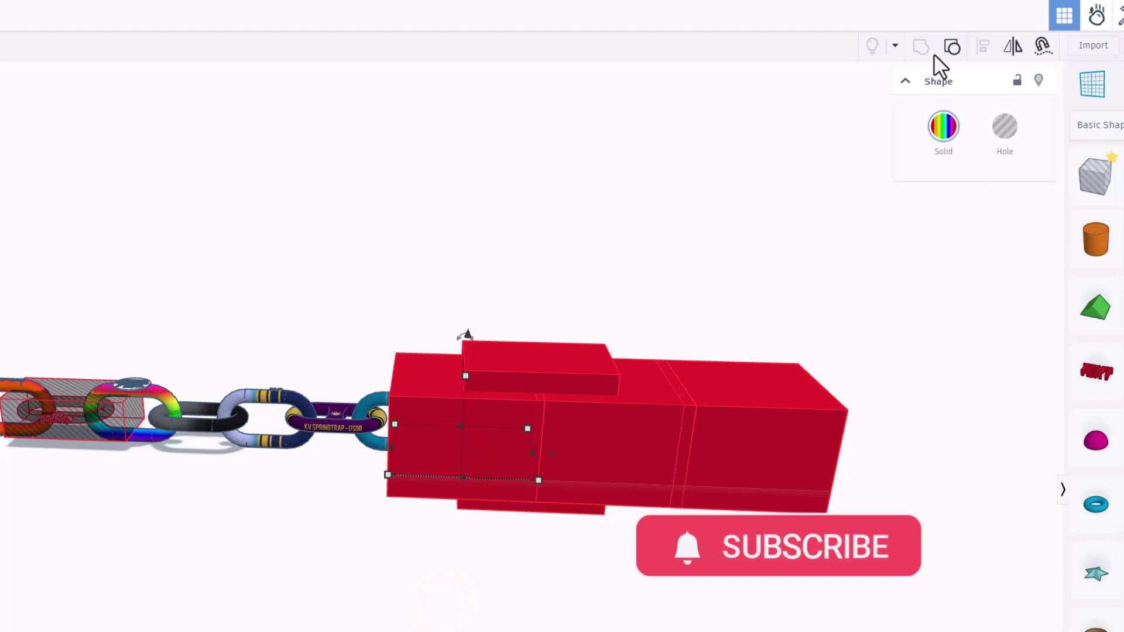
left_click(950, 48)
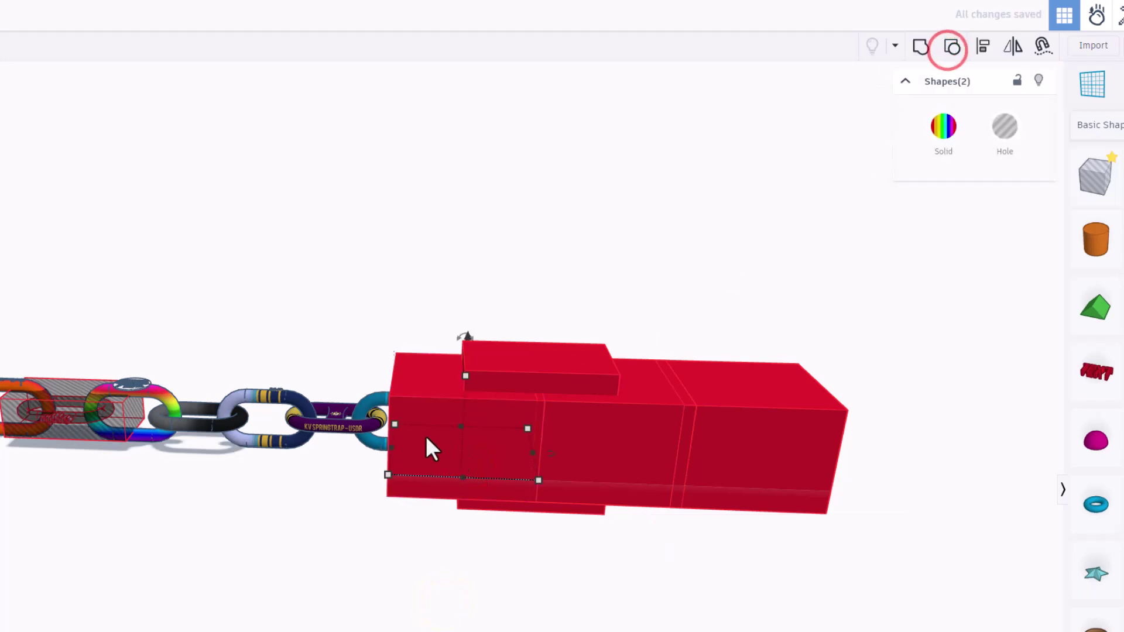
Move the four red blocks apart so they no longer cover the chain parts or overlap each other
left_click_drag(421, 442, 311, 350)
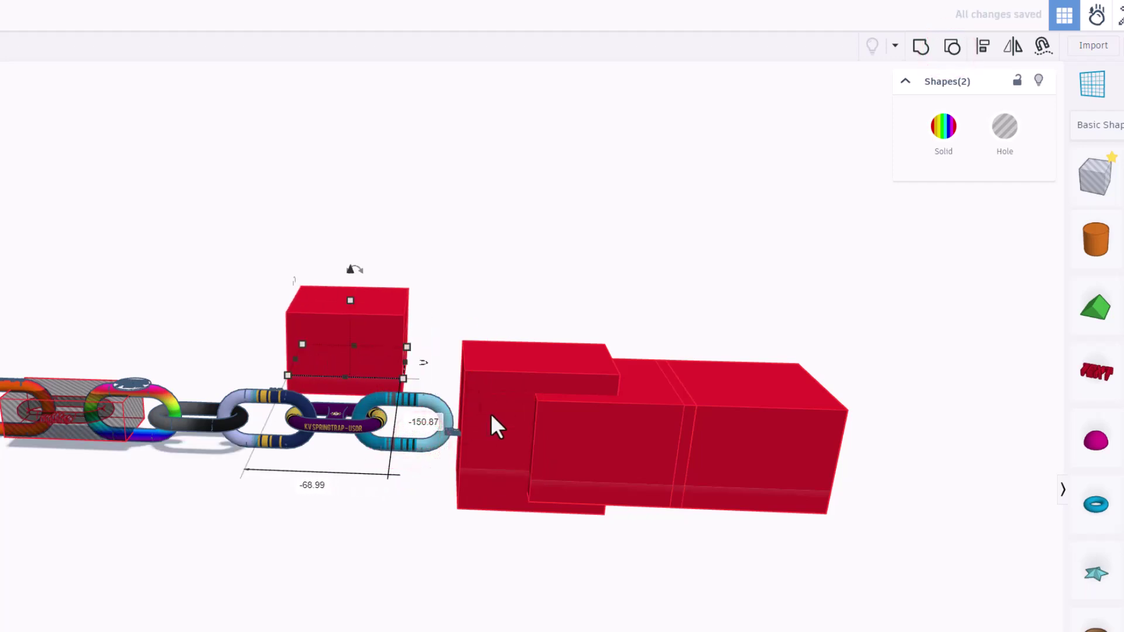
left_click_drag(484, 415, 523, 355)
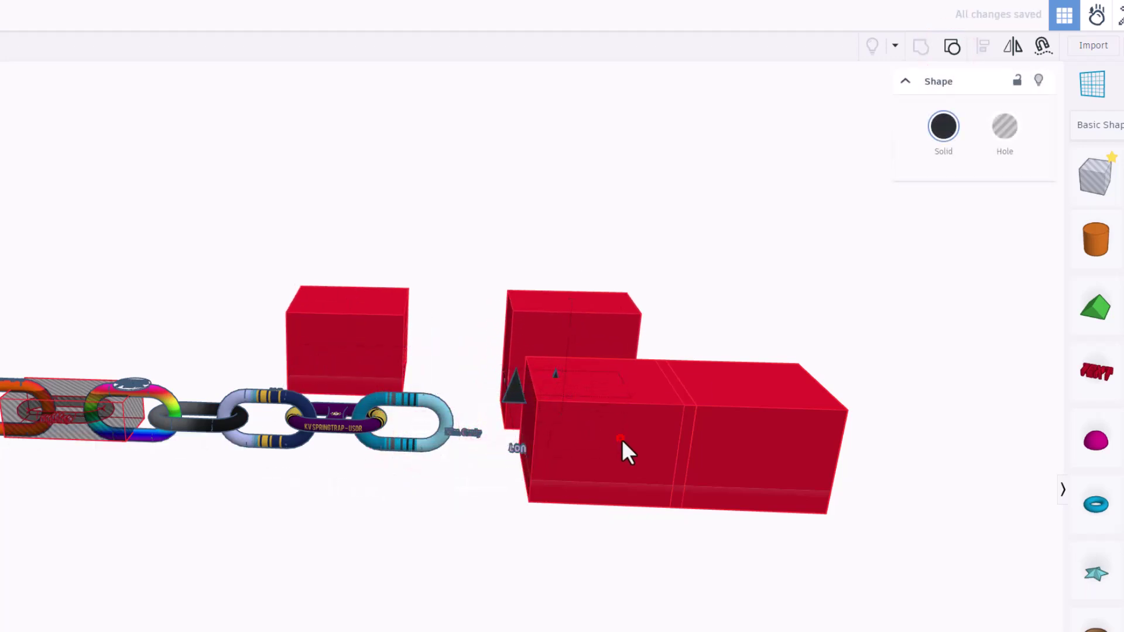
left_click_drag(622, 442, 752, 566)
left_click_drag(764, 388, 832, 335)
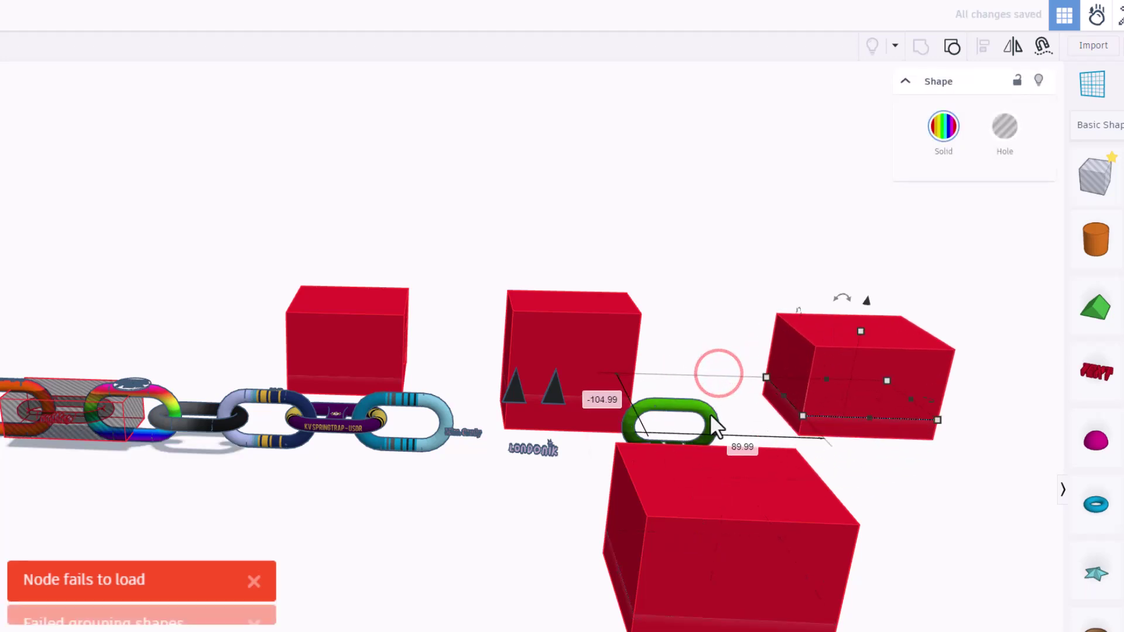
right_click_drag(583, 534, 598, 552)
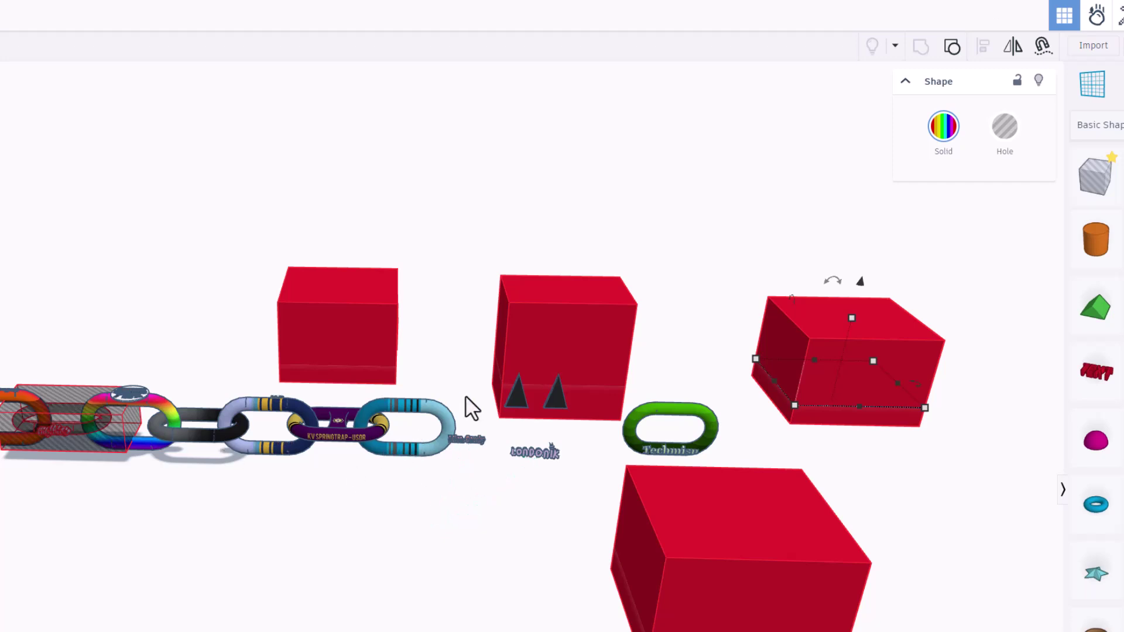
Ungroup the red block behind the teal link and delete its outer red box
left_click(373, 341)
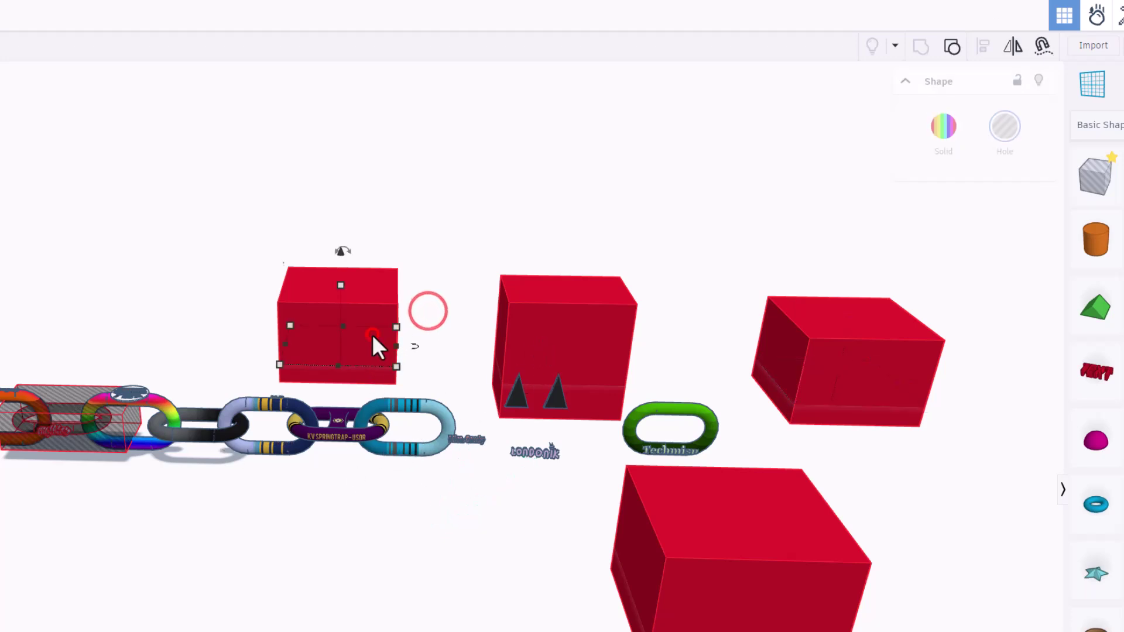
left_click(951, 46)
left_click(494, 239)
left_click(375, 310)
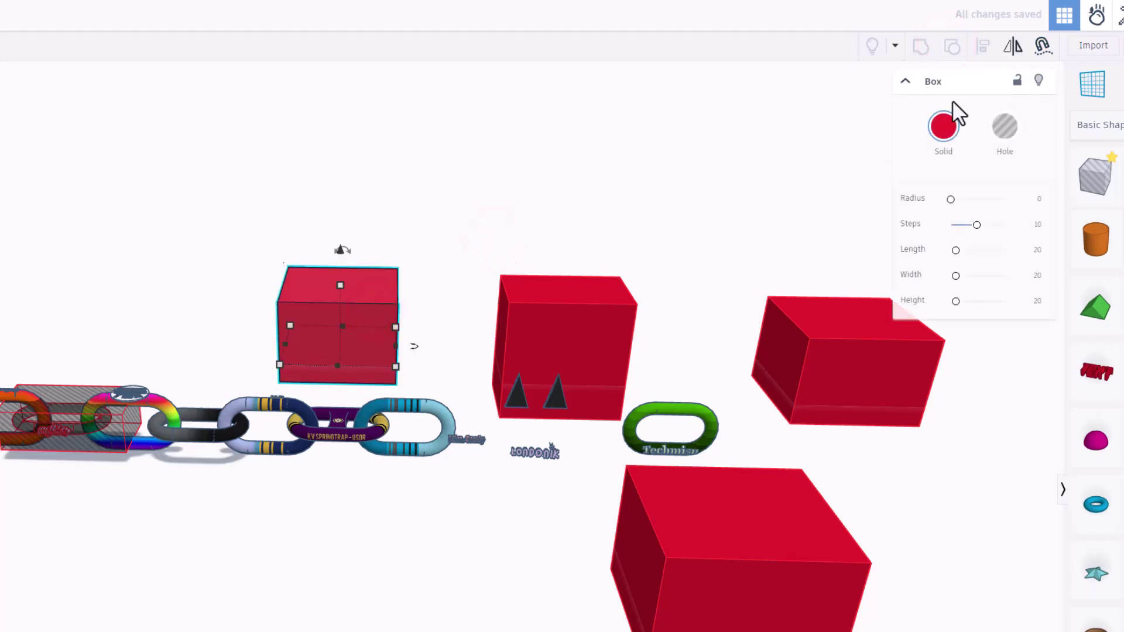
left_click(400, 248)
left_click(387, 280)
key("Delete")
Move the pastel gradient block about 63 mm to the left, clear of the hatched hole group
left_click(346, 328)
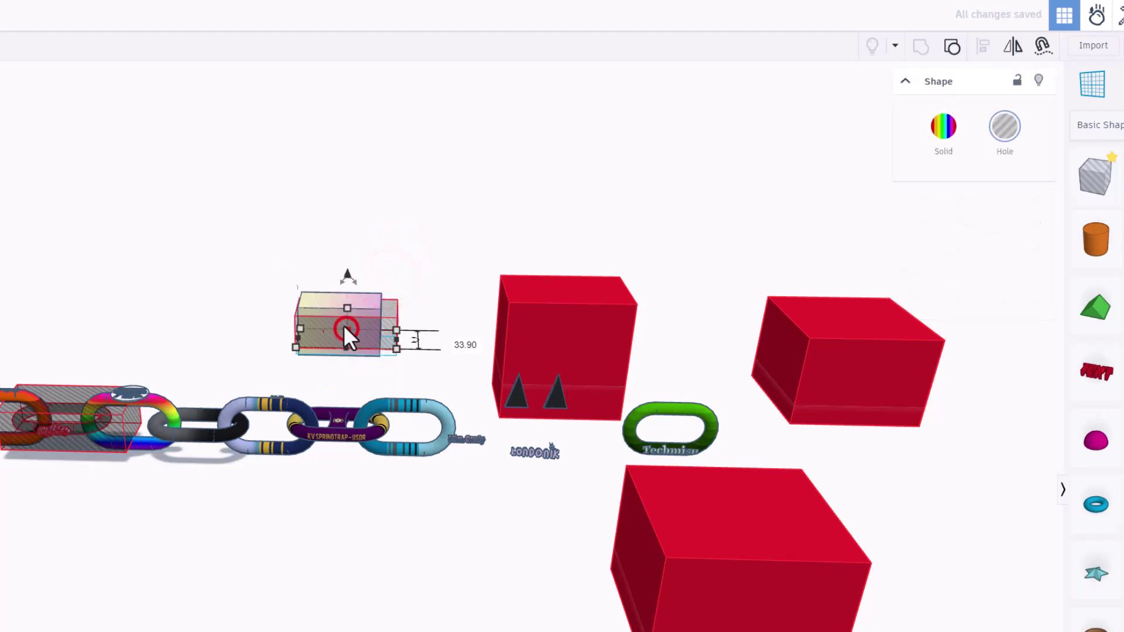
scroll(343, 324, "up", 2)
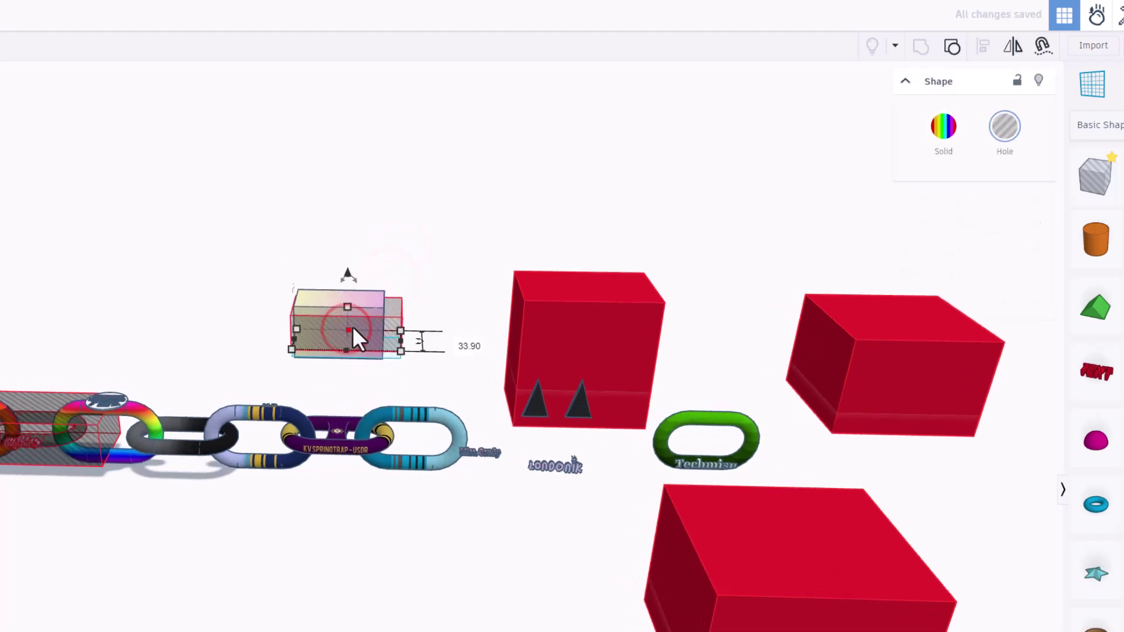
left_click(332, 304)
left_click(409, 292)
left_click_drag(324, 301, 202, 324)
scroll(346, 347, "up", 1)
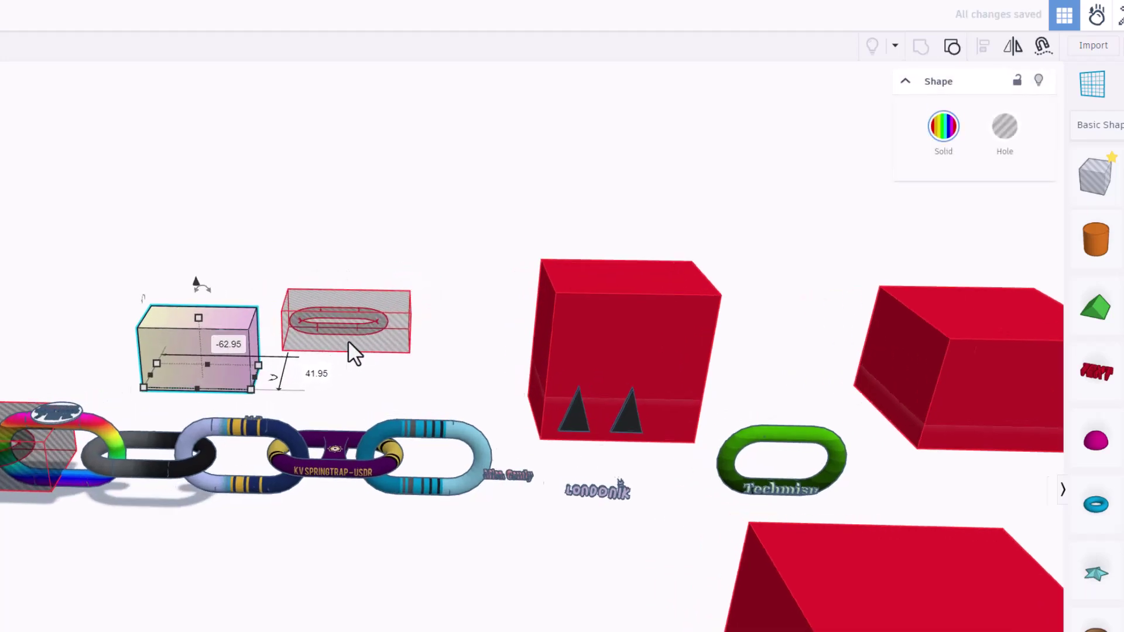
Ungroup the hatched hole group and shift the released hatched box slightly to the right
scroll(348, 340, "up", 3)
left_click(353, 340)
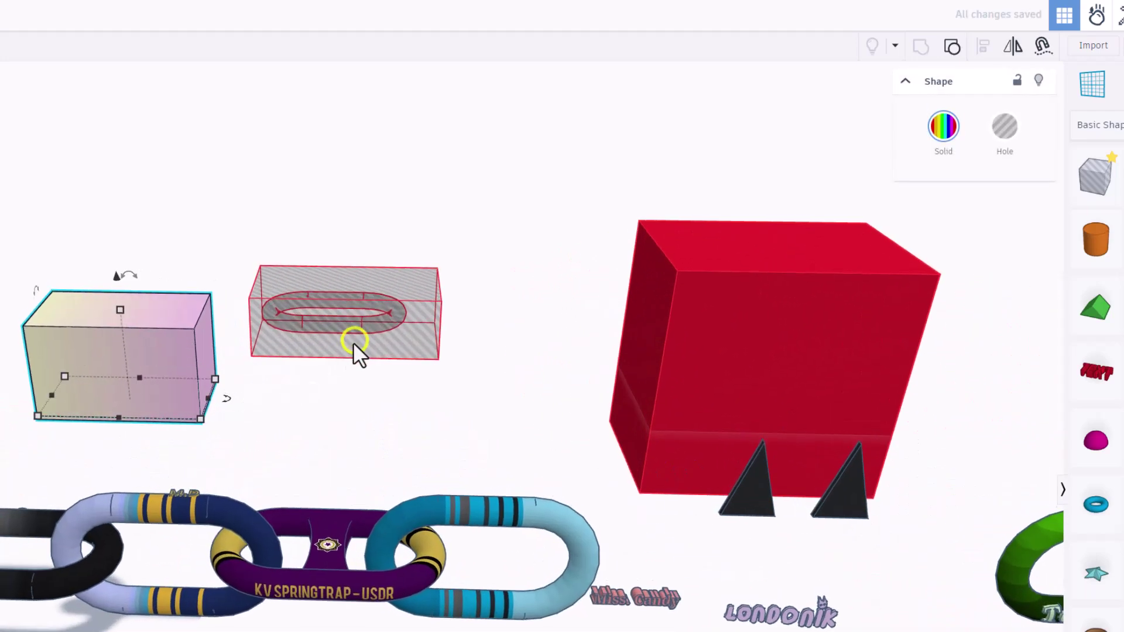
left_click(950, 55)
left_click(281, 220)
left_click_drag(362, 276, 389, 296)
left_click(416, 241)
left_click(405, 270)
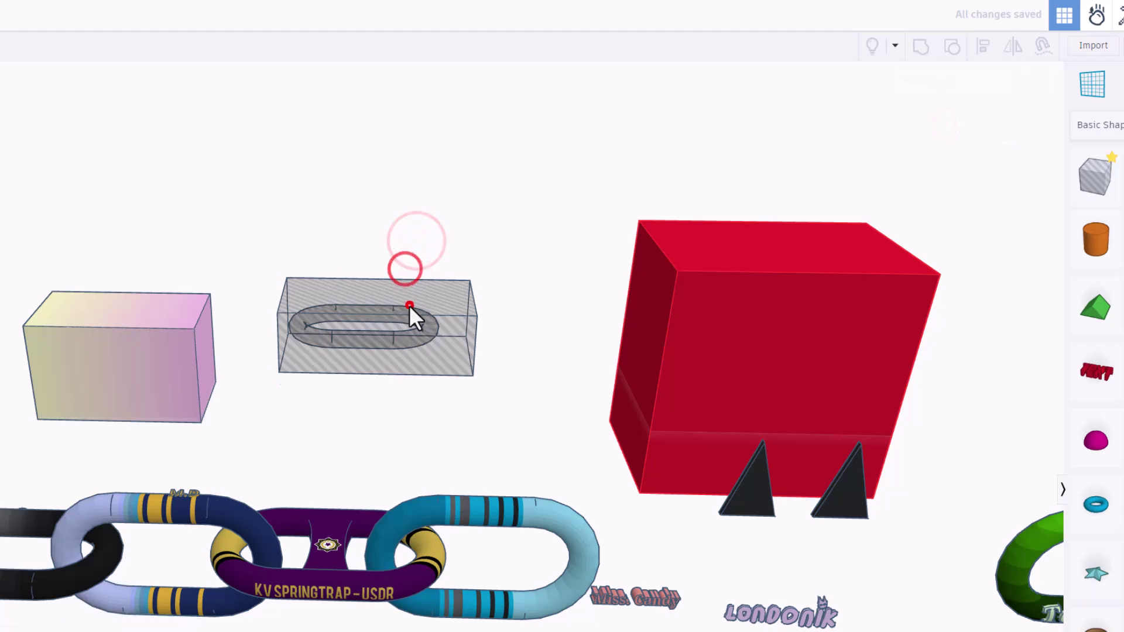
left_click(409, 305)
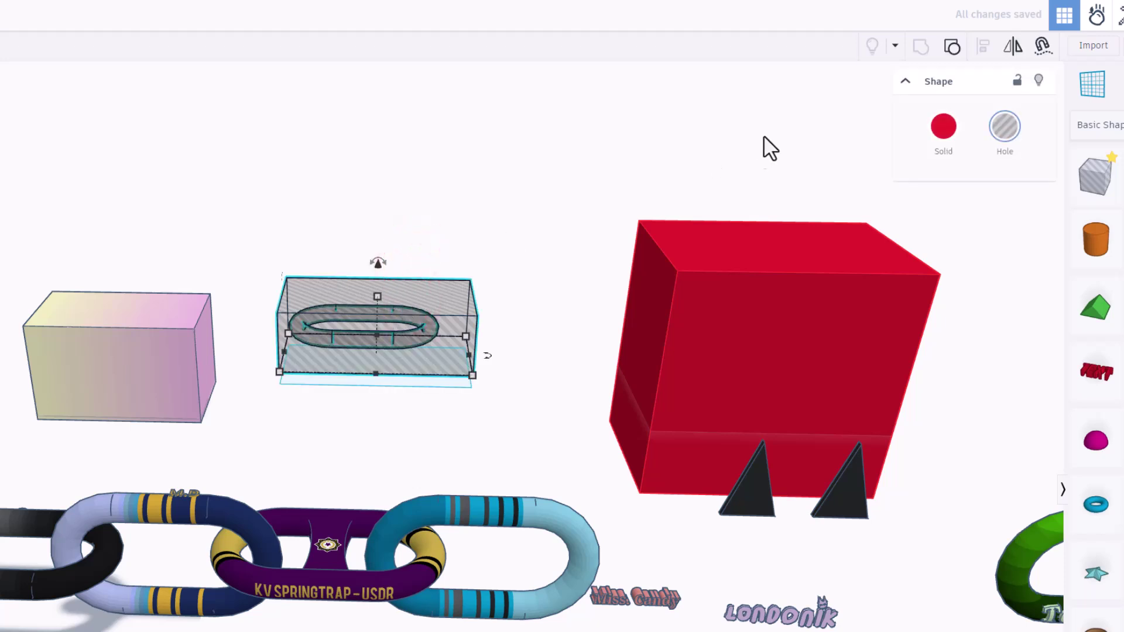
Ungroup the hatched box containing the link, pull its red box aside and delete it
right_click_drag(435, 307, 431, 330)
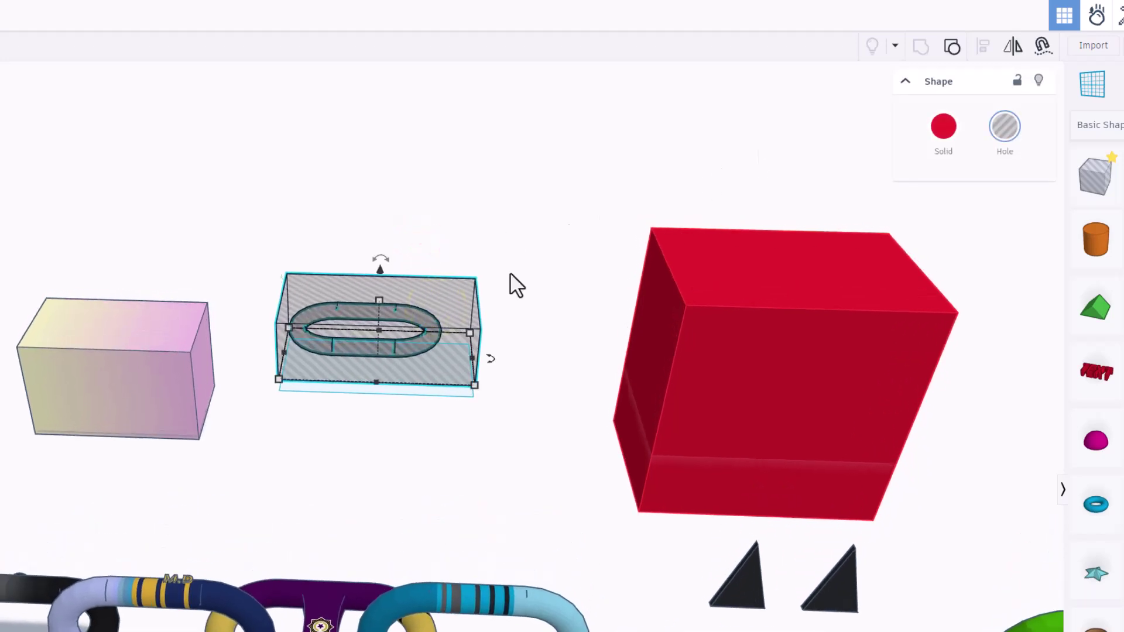
left_click(944, 48)
left_click(379, 238)
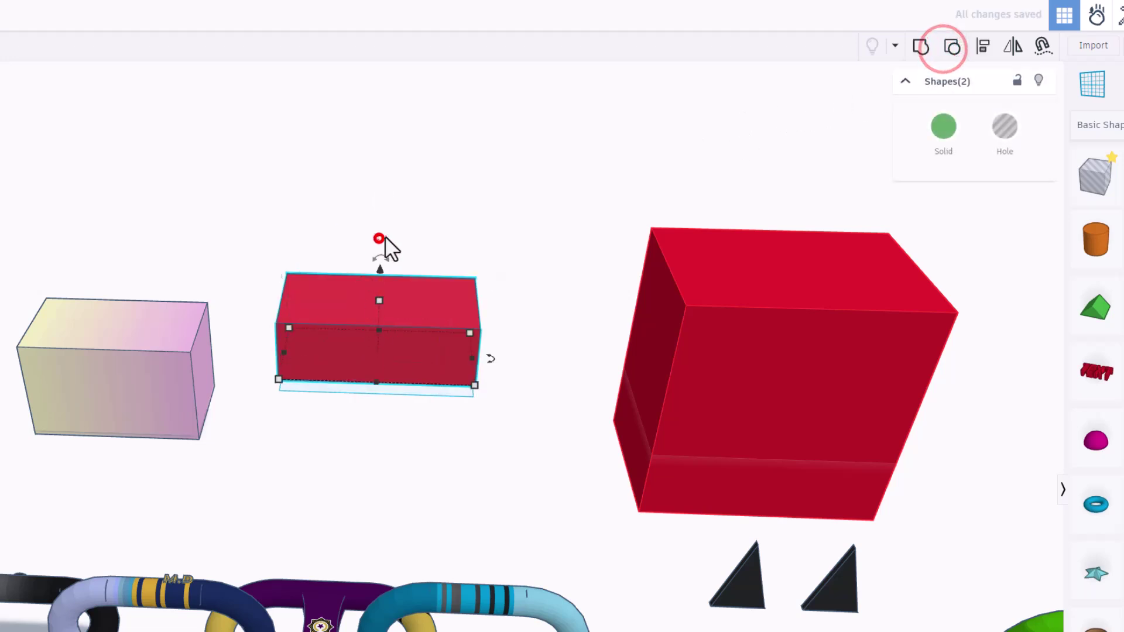
left_click_drag(364, 285, 501, 230)
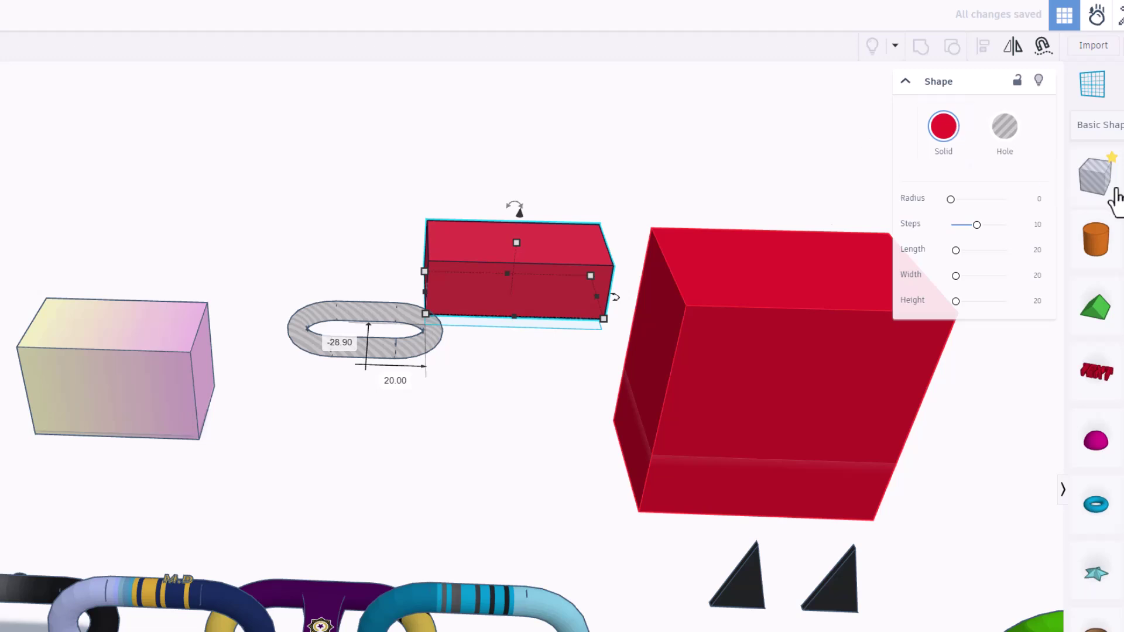
left_click_drag(499, 263, 460, 249)
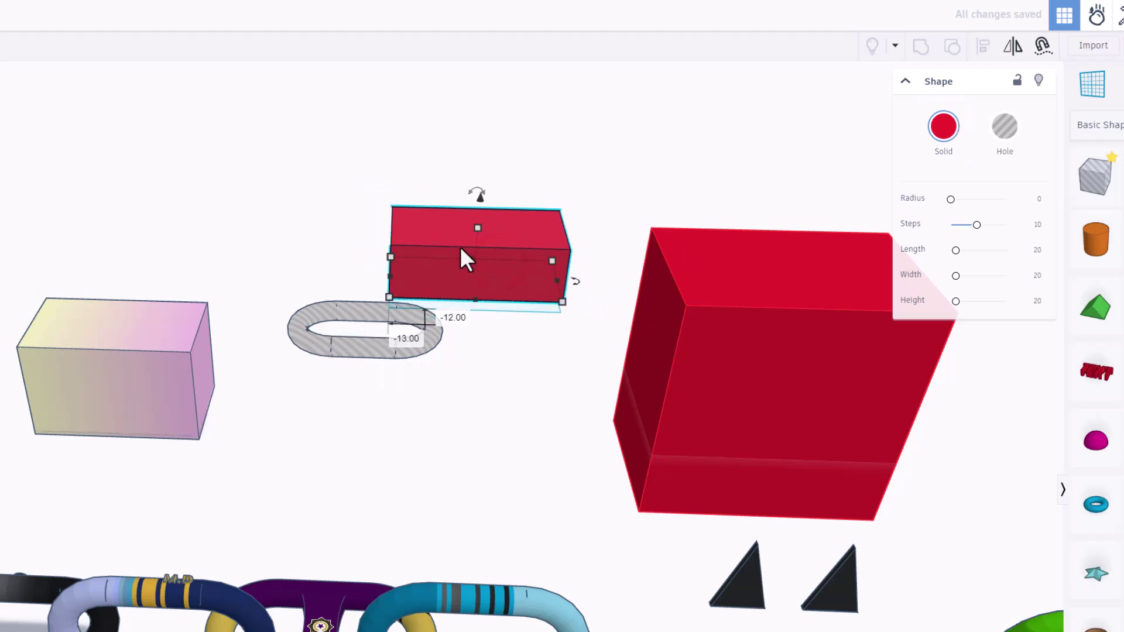
key("Delete")
Ungroup the hatched chain link into its separate green parts
scroll(316, 354, "up", 3)
left_click(344, 353)
right_click_drag(344, 353, 346, 350)
left_click(943, 56)
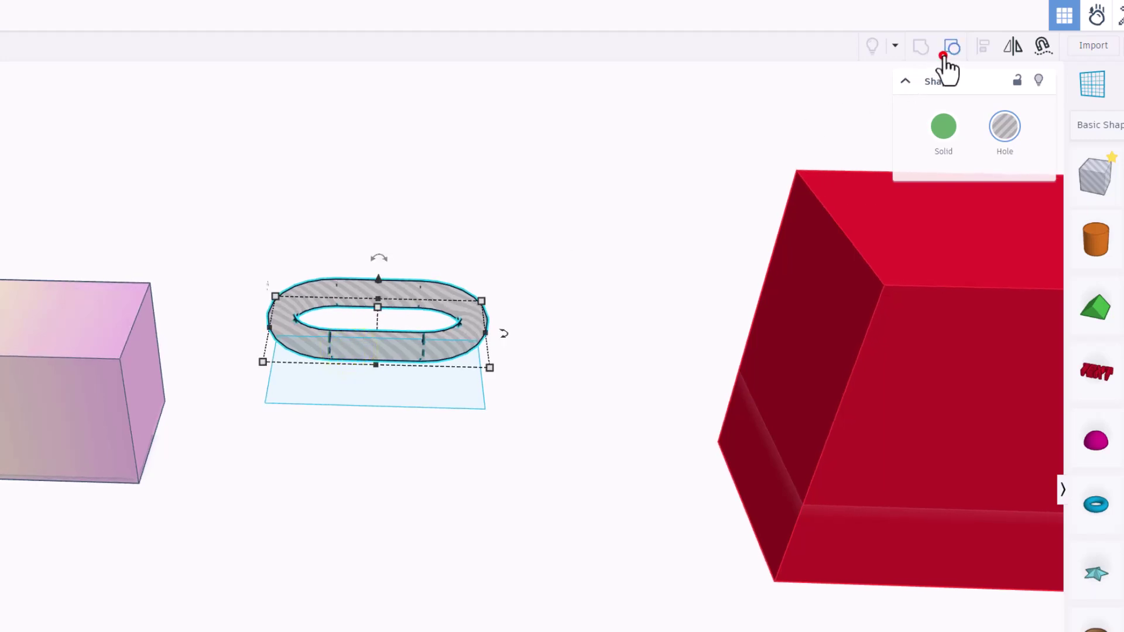
left_click(449, 432)
Move the link's front bar forward and its back bar backward, away from the curved ends
left_click(375, 350)
key("Down")
key("Down")
key("Down")
key("Down")
key("Down")
left_click(381, 285)
key("Up")
key("Up")
key("Up")
key("Up")
key("Up")
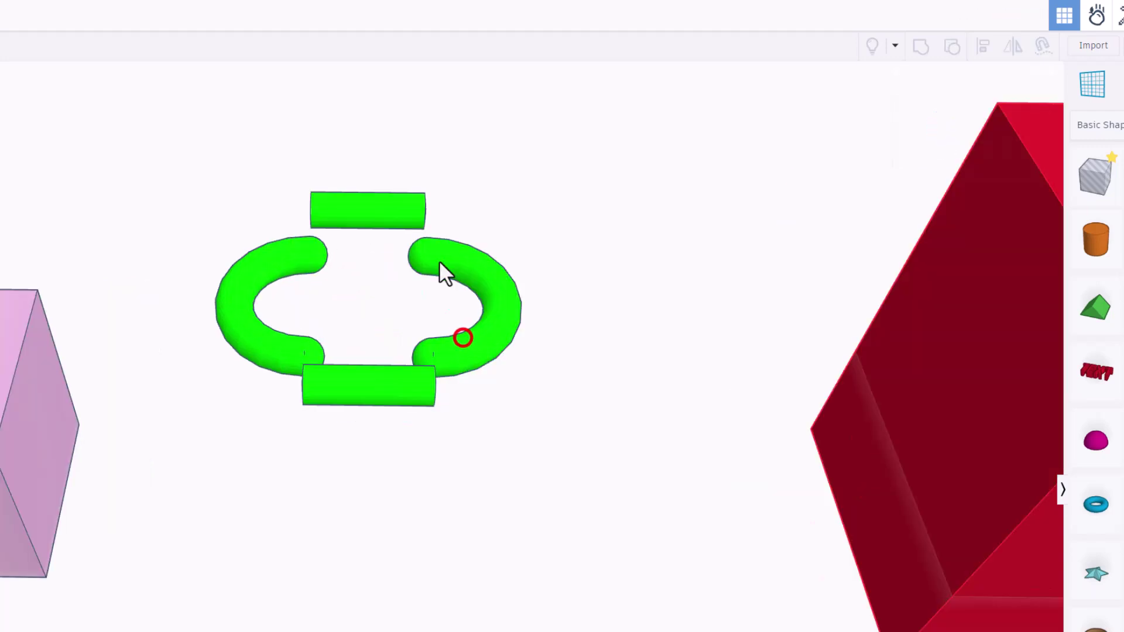
Ungroup the link's right curved end and move its half ring to the right, off the two spheres
left_click(439, 261)
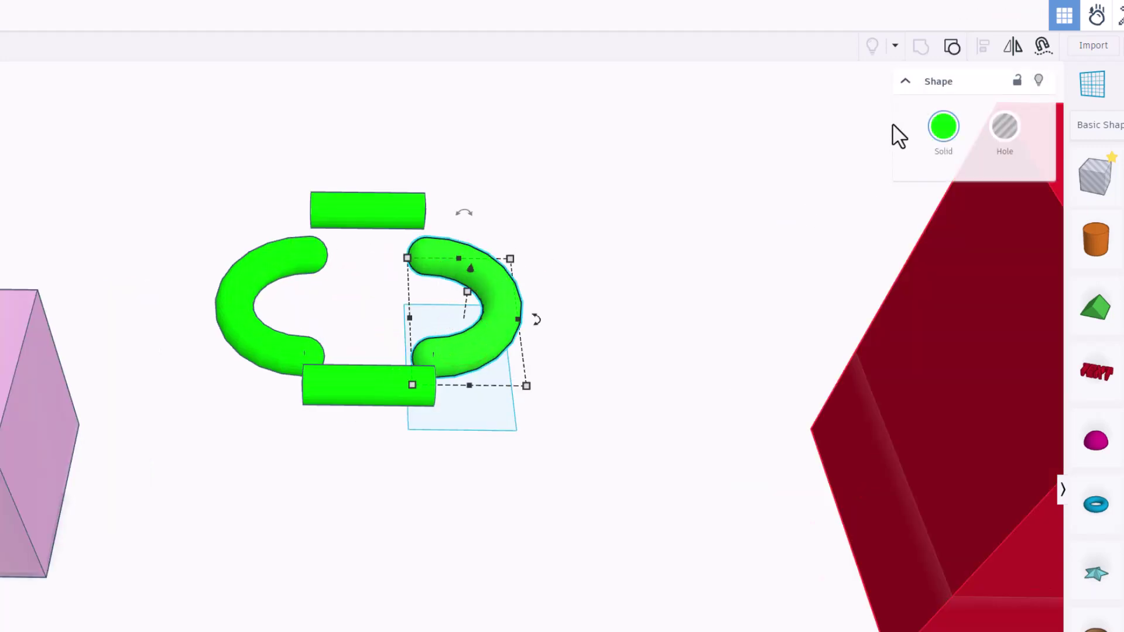
left_click(953, 46)
left_click(683, 181)
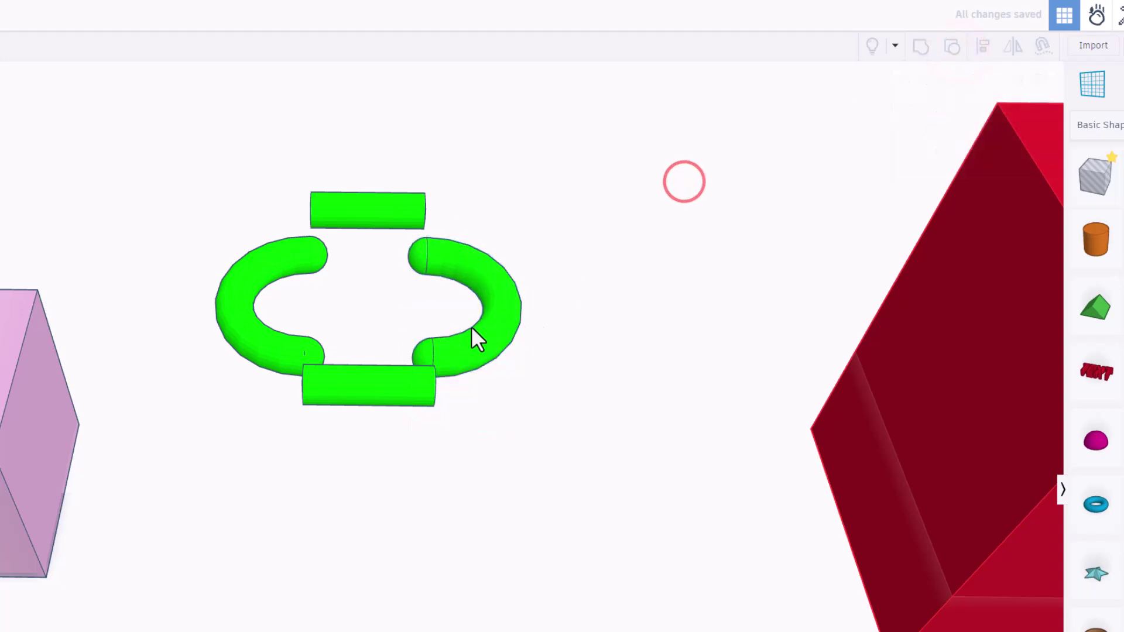
left_click(509, 311)
key("Right")
key("Right")
key("Right")
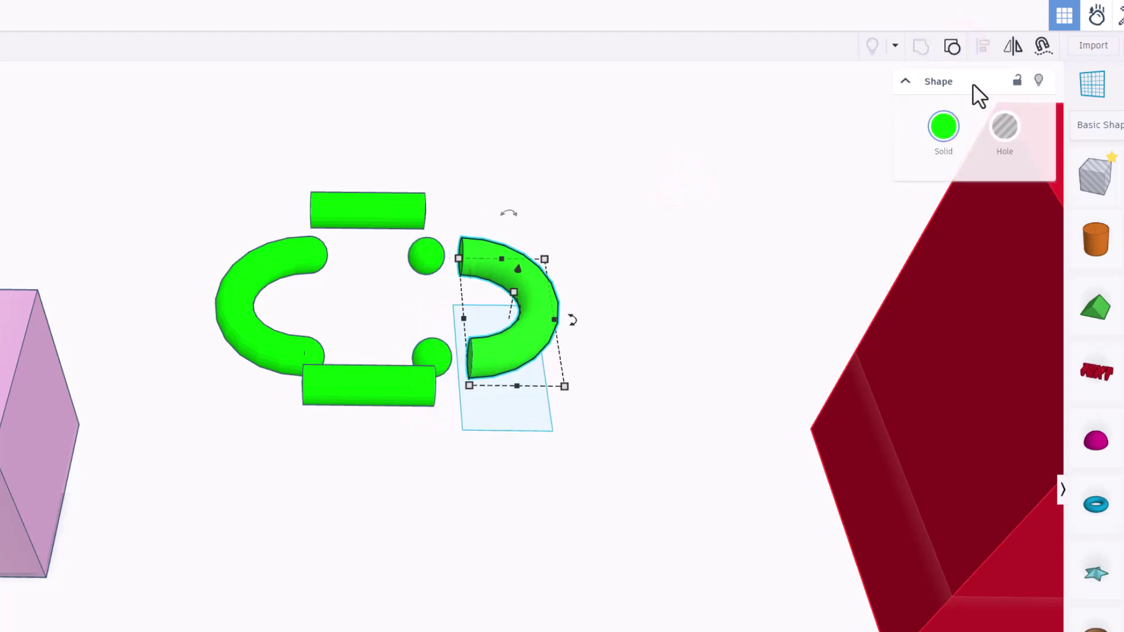
Ungroup the right half ring and delete the hole box that cuts the torus
left_click(953, 48)
left_click(669, 279)
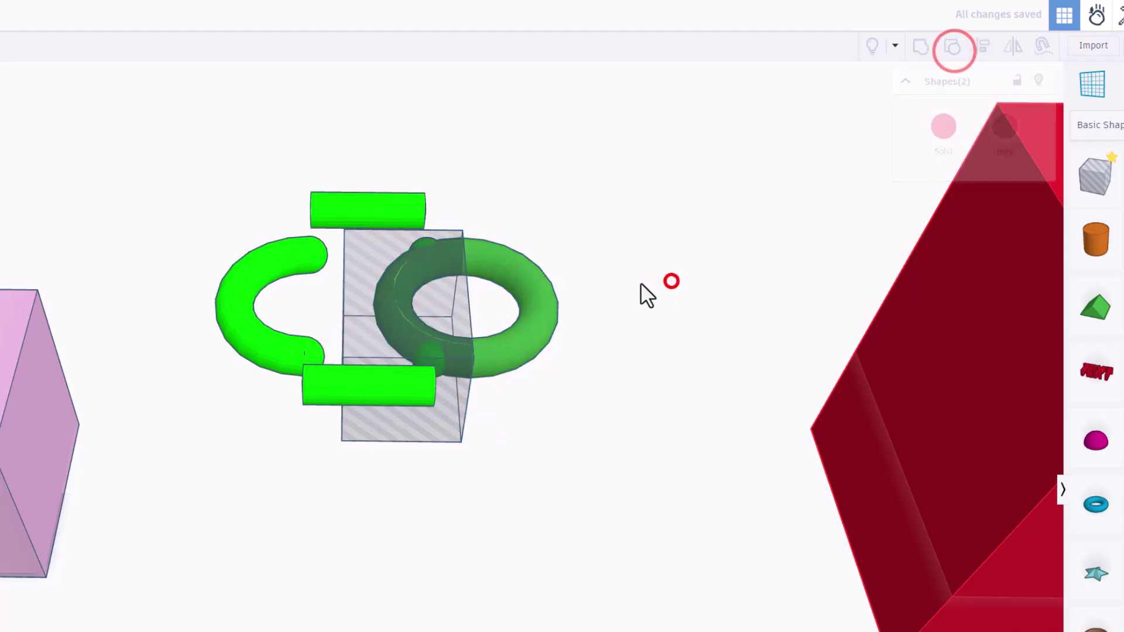
left_click(545, 308)
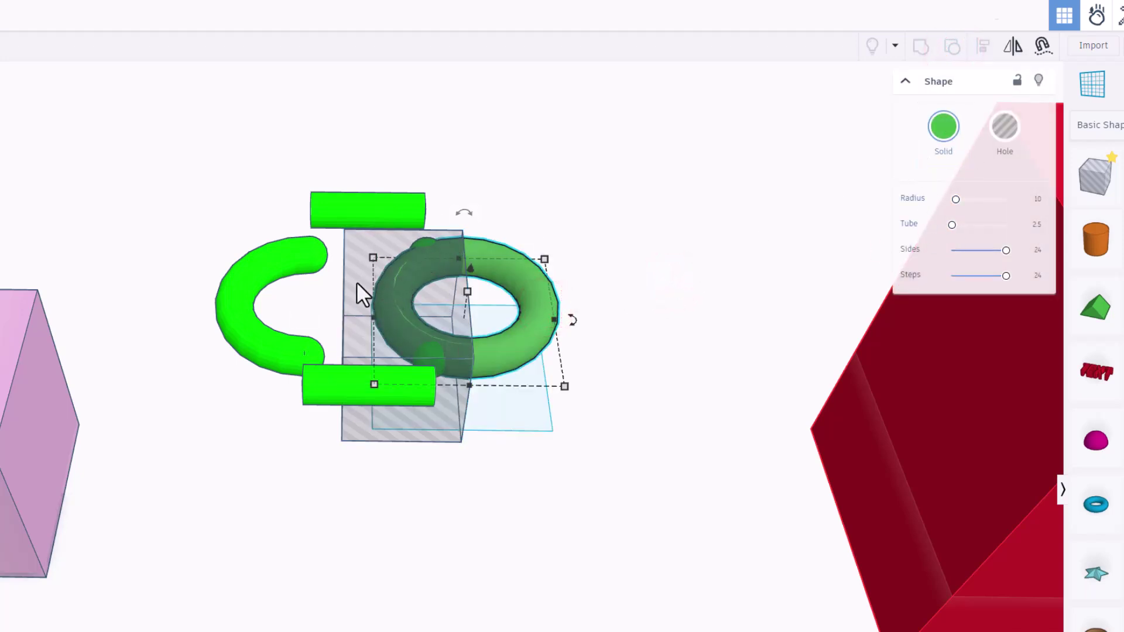
left_click(376, 293)
key("Delete")
Delete the back sphere at the torus and the front straight bar
left_click(420, 241)
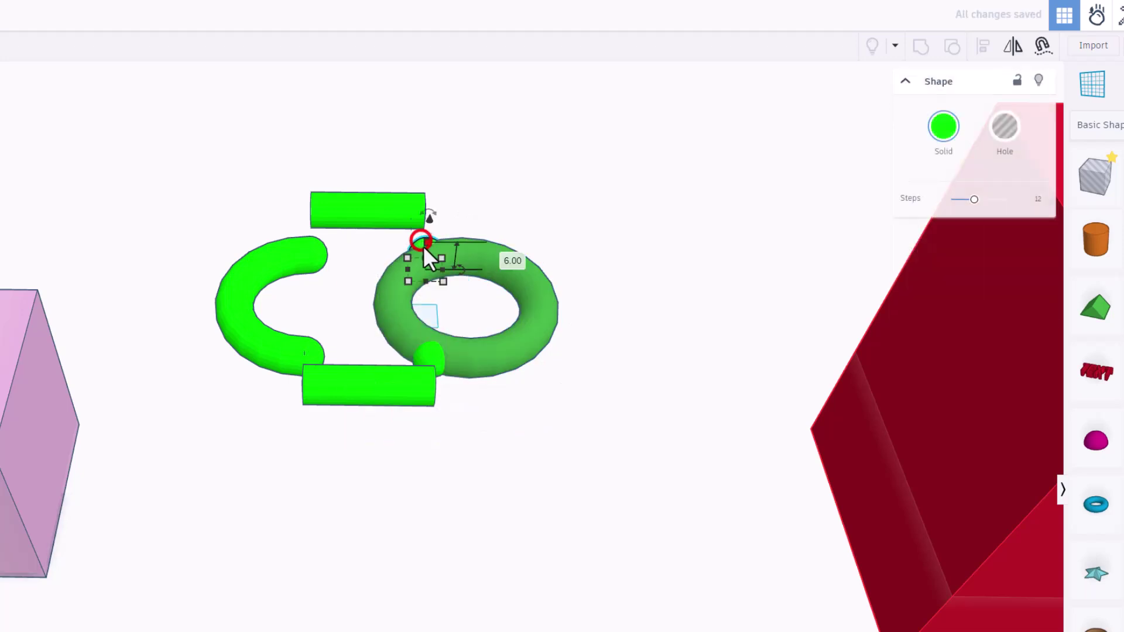
key("Delete")
left_click(423, 387)
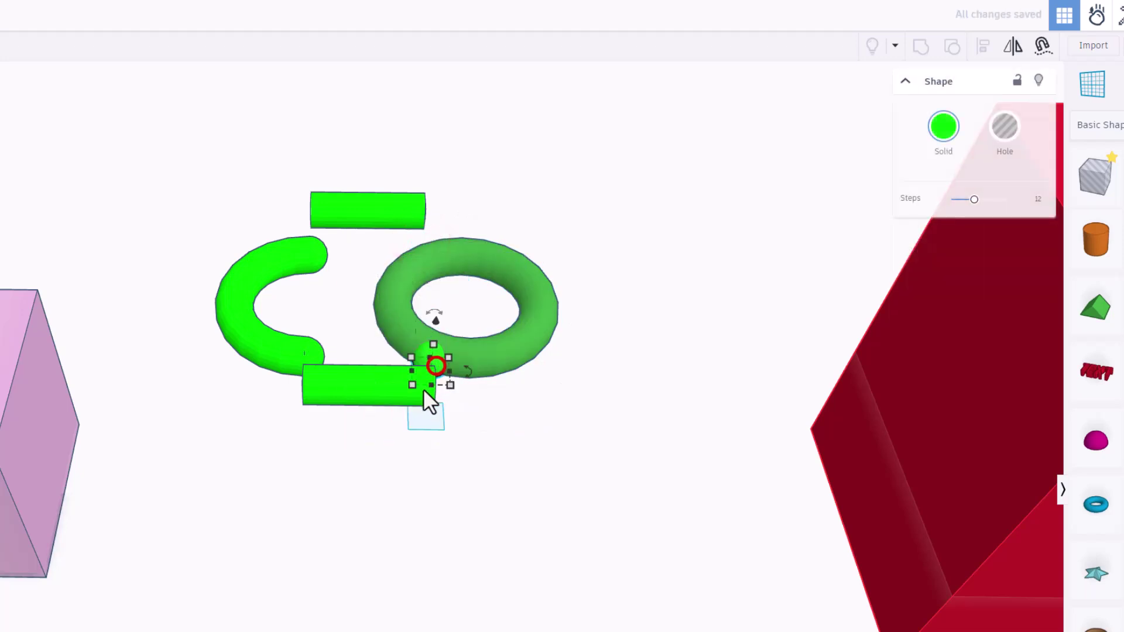
key("Delete")
left_click(437, 364)
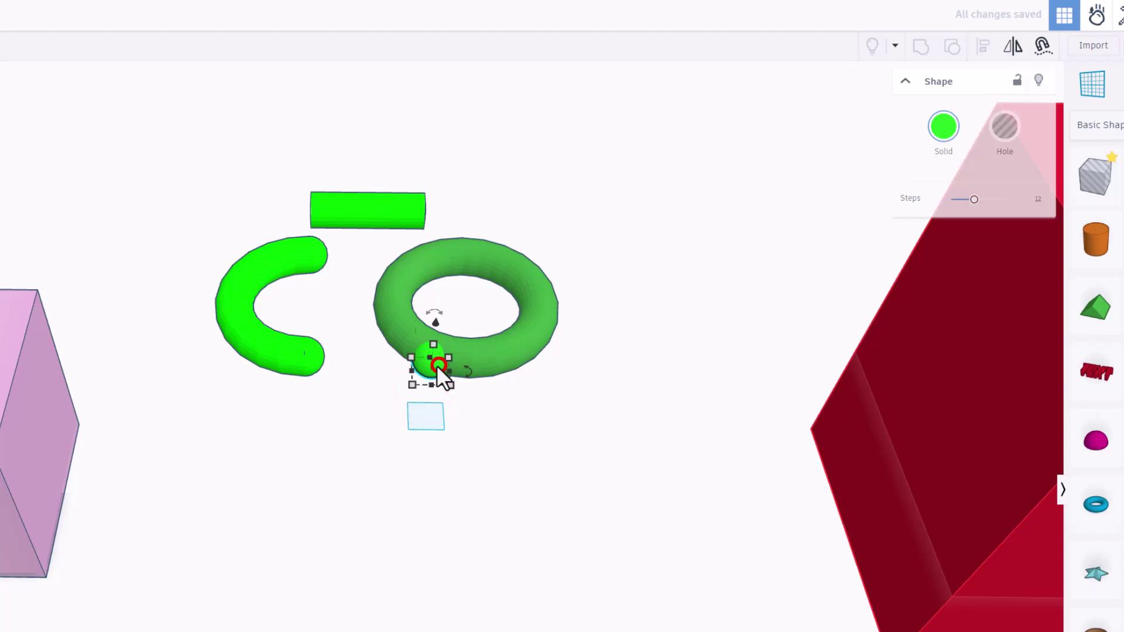
left_click(364, 236)
Select the four remaining green pieces and view them together with the rest of the chain
left_click_drag(177, 177, 556, 393)
key("f")
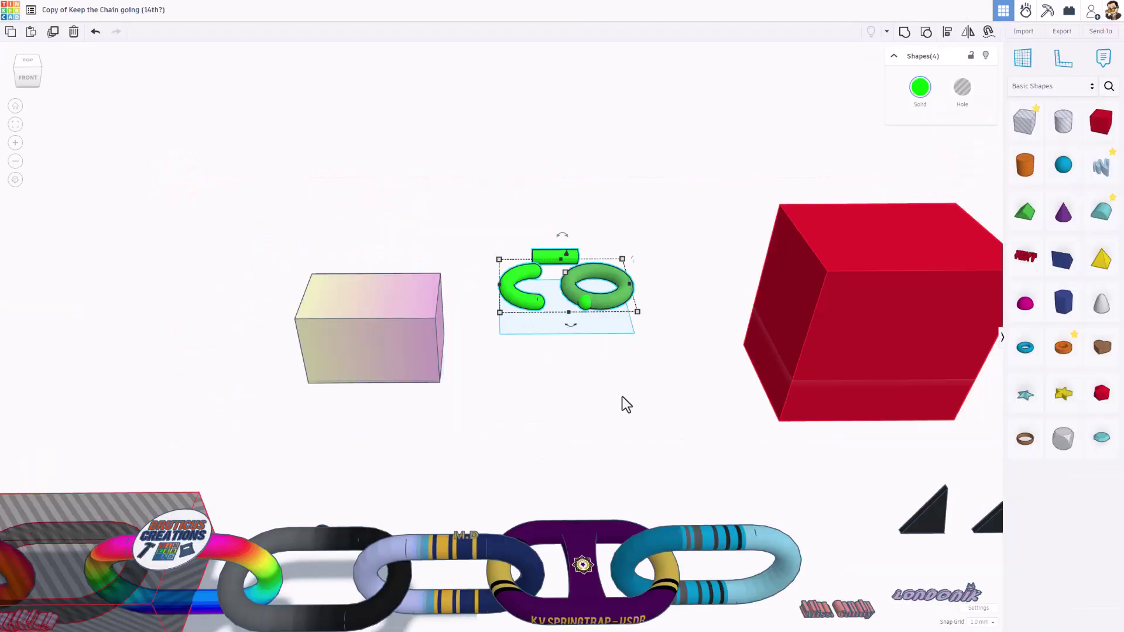
left_click(239, 411)
Ungroup the hatched box group around the chain link between the orange and rainbow links
left_click(255, 515)
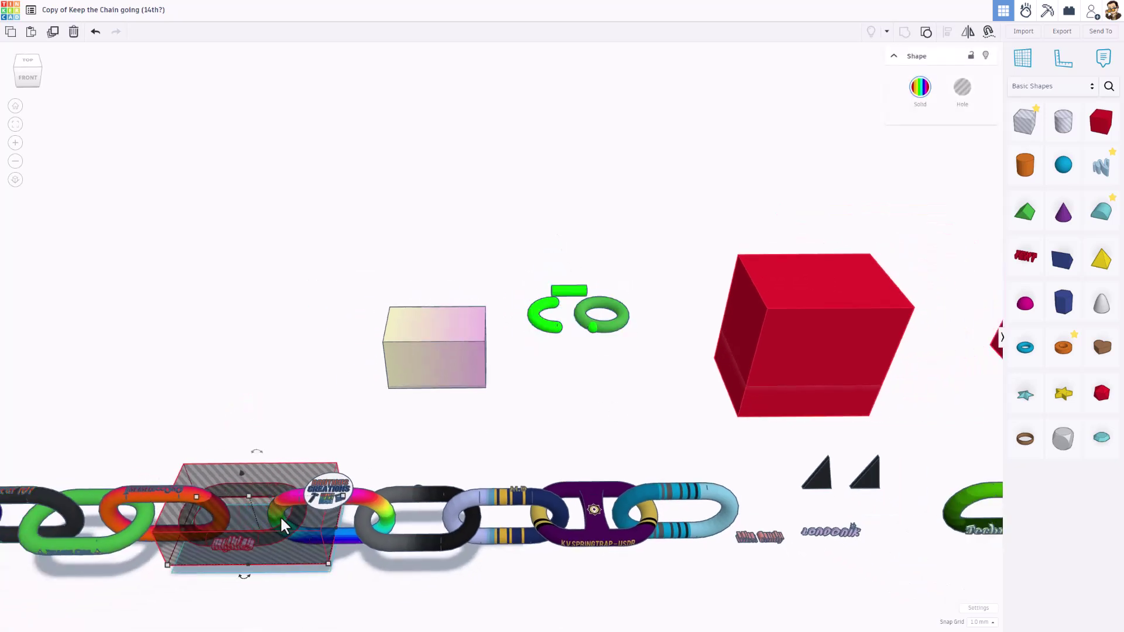
key("ctrl+z")
left_click(269, 477)
left_click(394, 303)
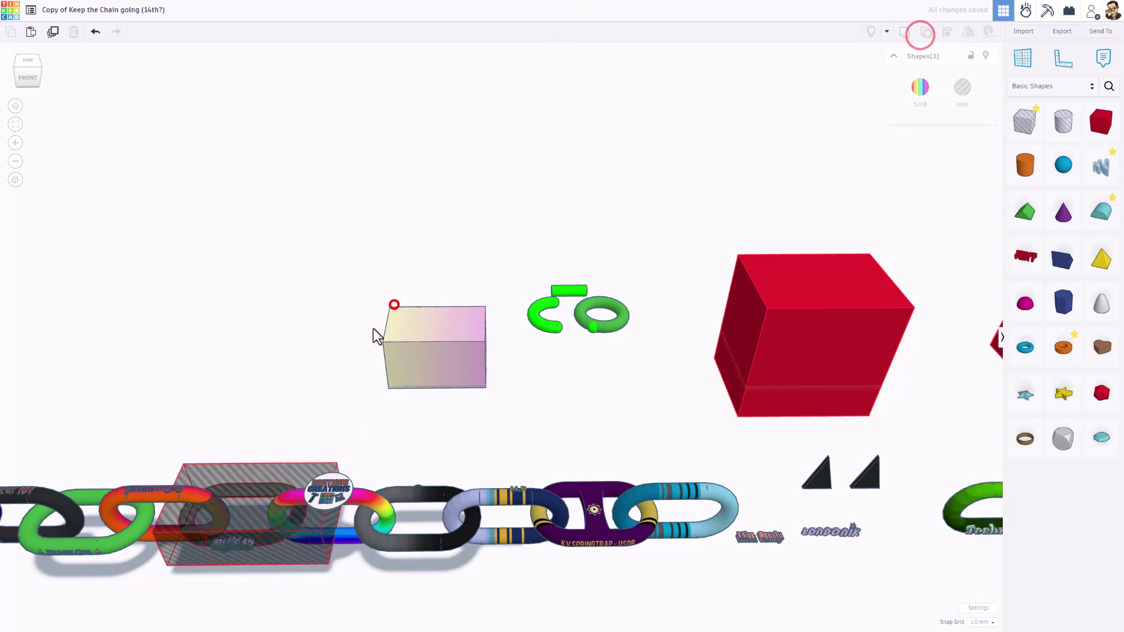
Move the two hatched boxes released from that group off the chain toward the back
left_click(241, 459)
left_click_drag(234, 482, 256, 402)
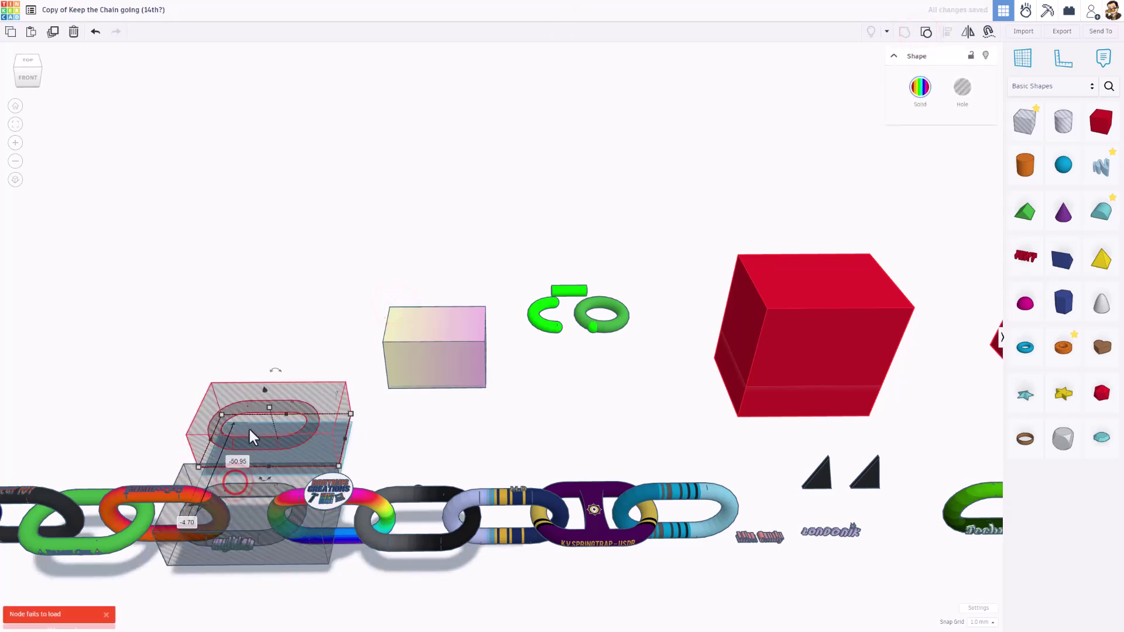
left_click_drag(248, 494, 206, 459)
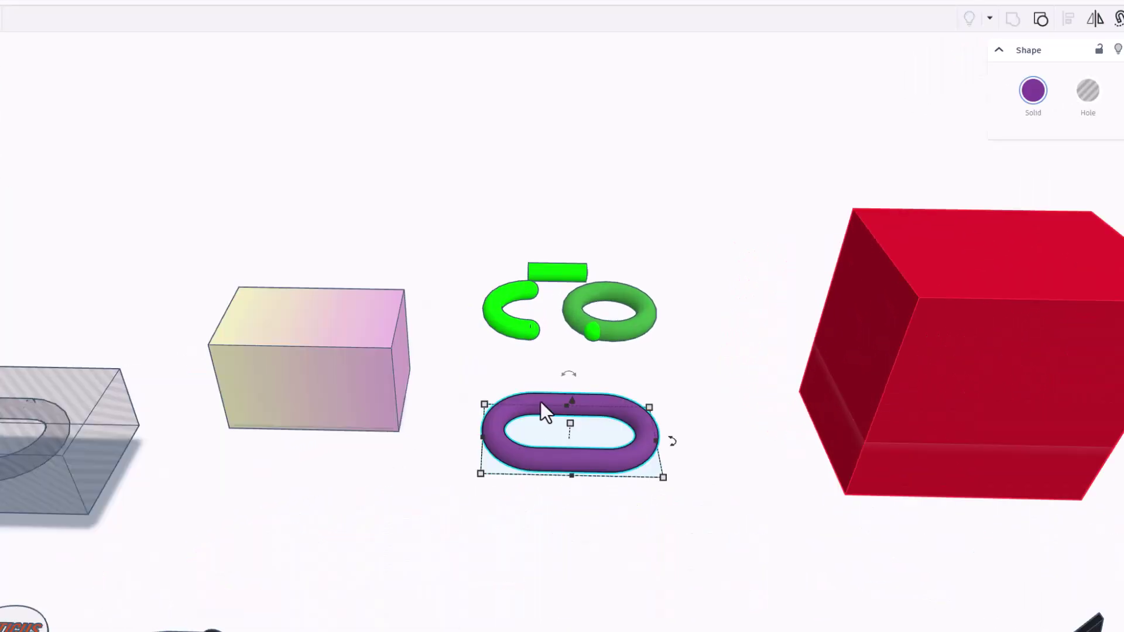
Ungroup the purple chain link in front of the green pieces
left_click(525, 452)
left_click(1041, 27)
left_click(677, 510)
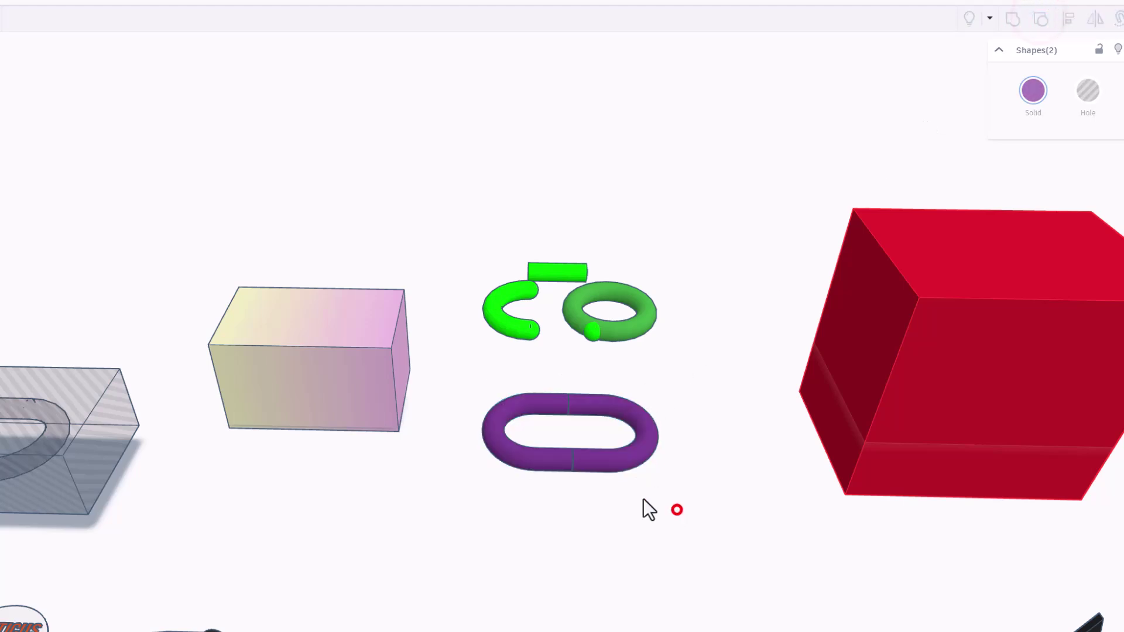
Select the halves of the ungrouped purple link to inspect their Bent Pipe settings
left_click(607, 457)
left_click(507, 461)
left_click(603, 462)
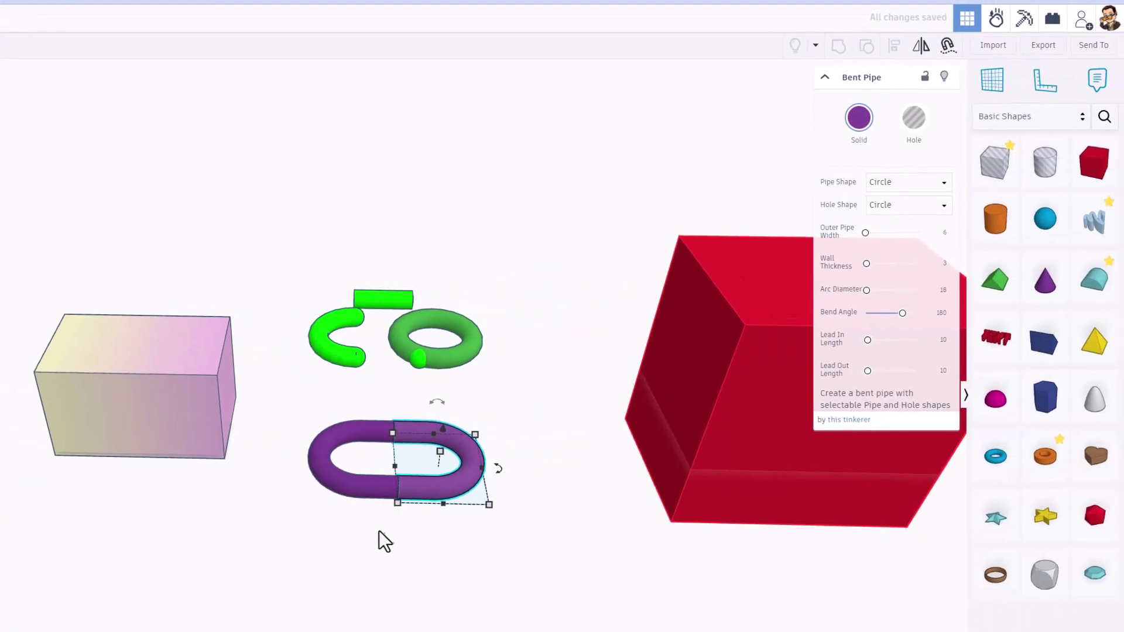
right_click_drag(377, 535, 391, 539)
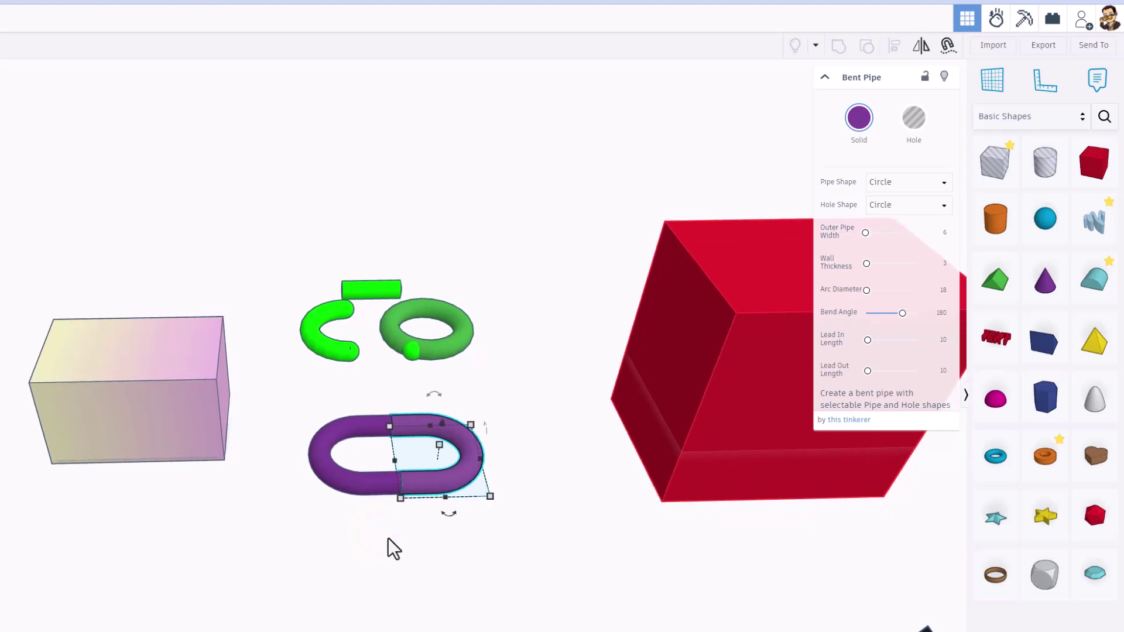
left_click(379, 532)
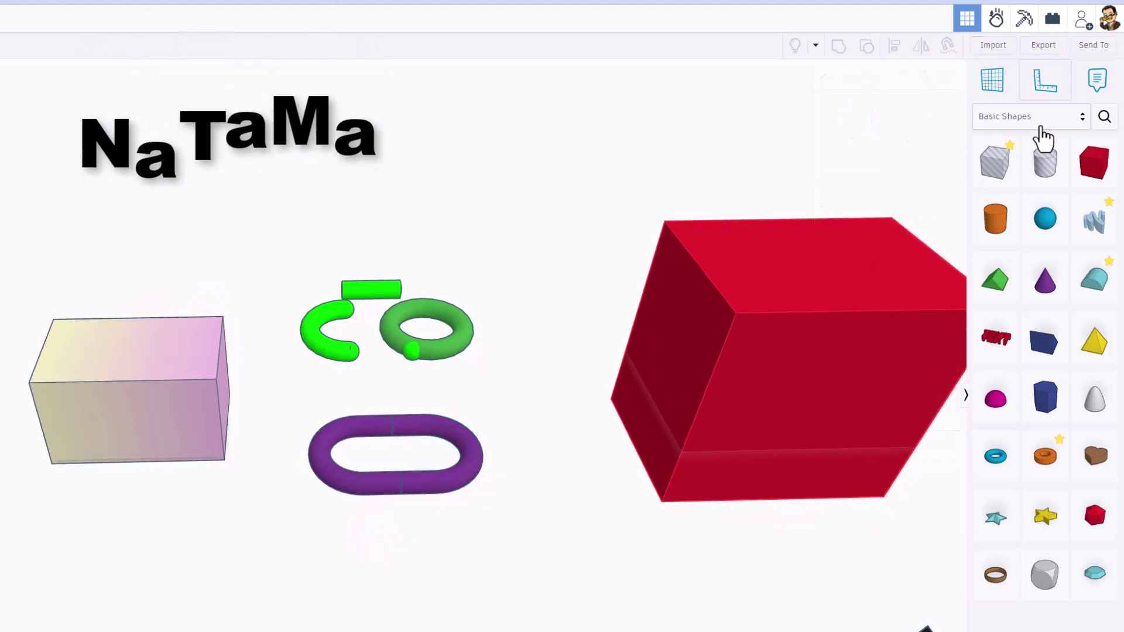
Search the community shapes for "smart" and place the Smart torus2 shape in front of the purple link
left_click(1105, 117)
left_click(992, 74)
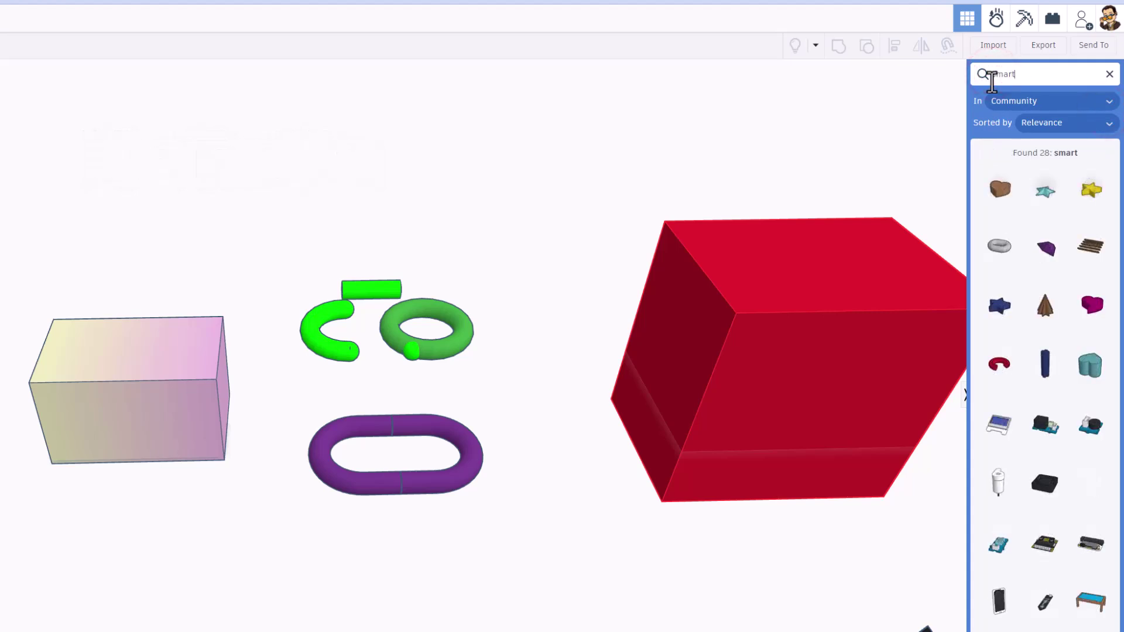
left_click_drag(989, 268, 379, 561)
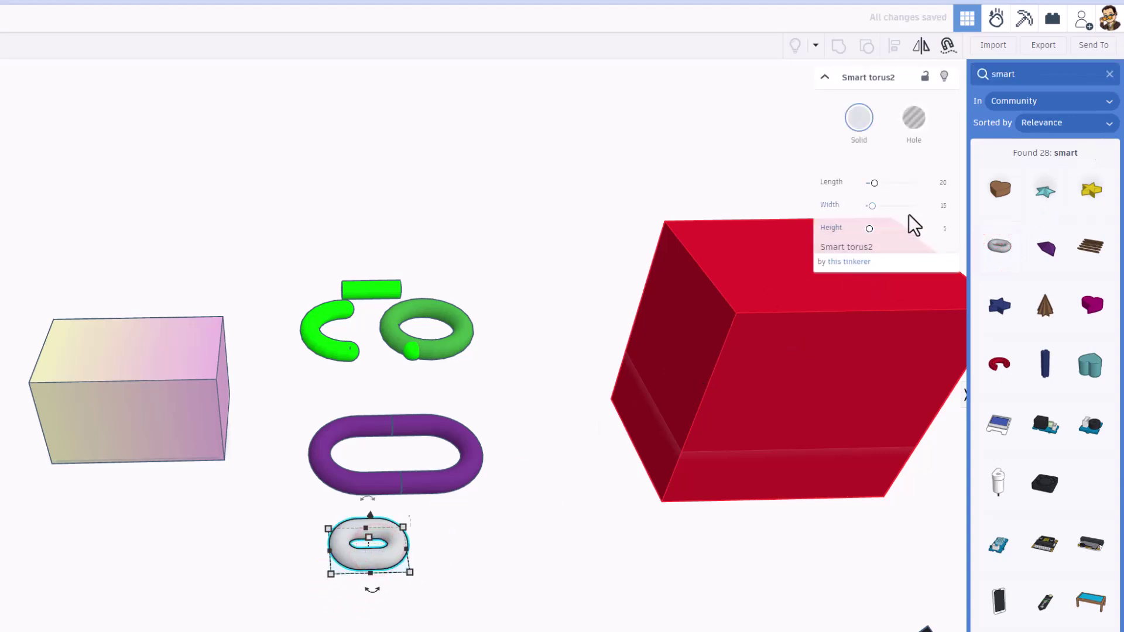
Set the Smart torus to length 50, width 30 and height 6, and line it up in front of the purple link
left_click(943, 182)
type("50")
key("Return")
left_click(937, 208)
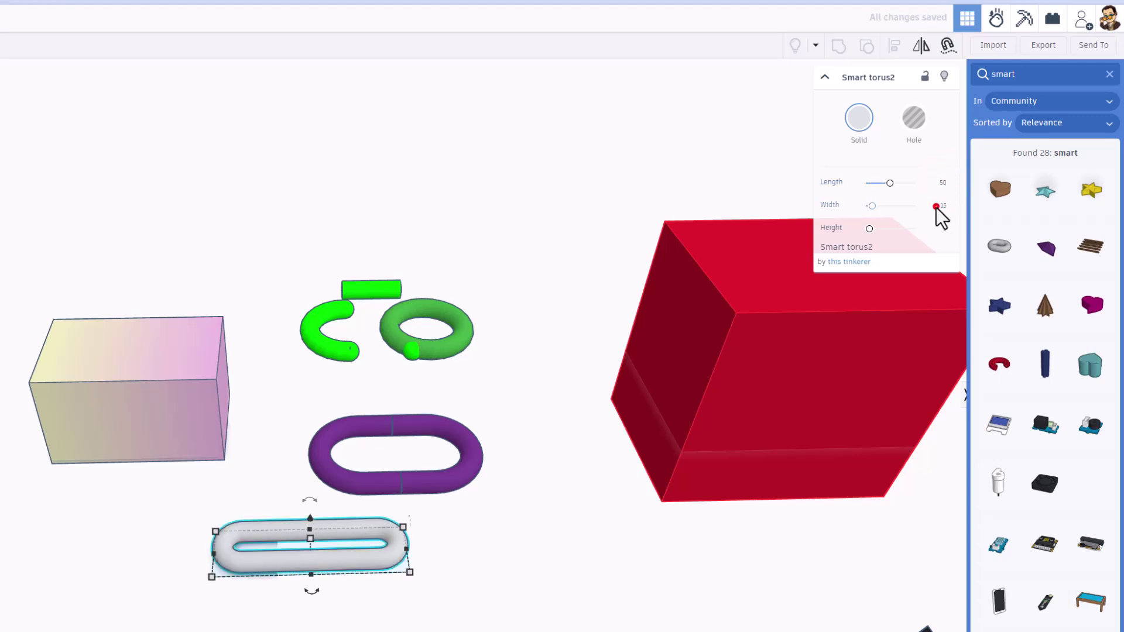
type("30")
key("Return")
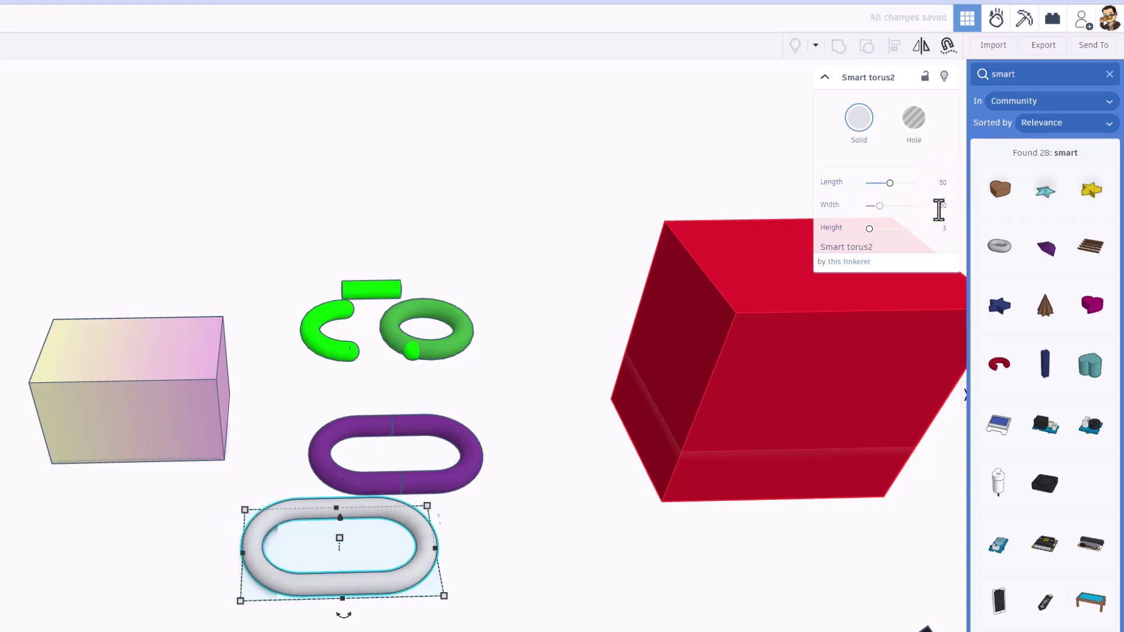
left_click(940, 229)
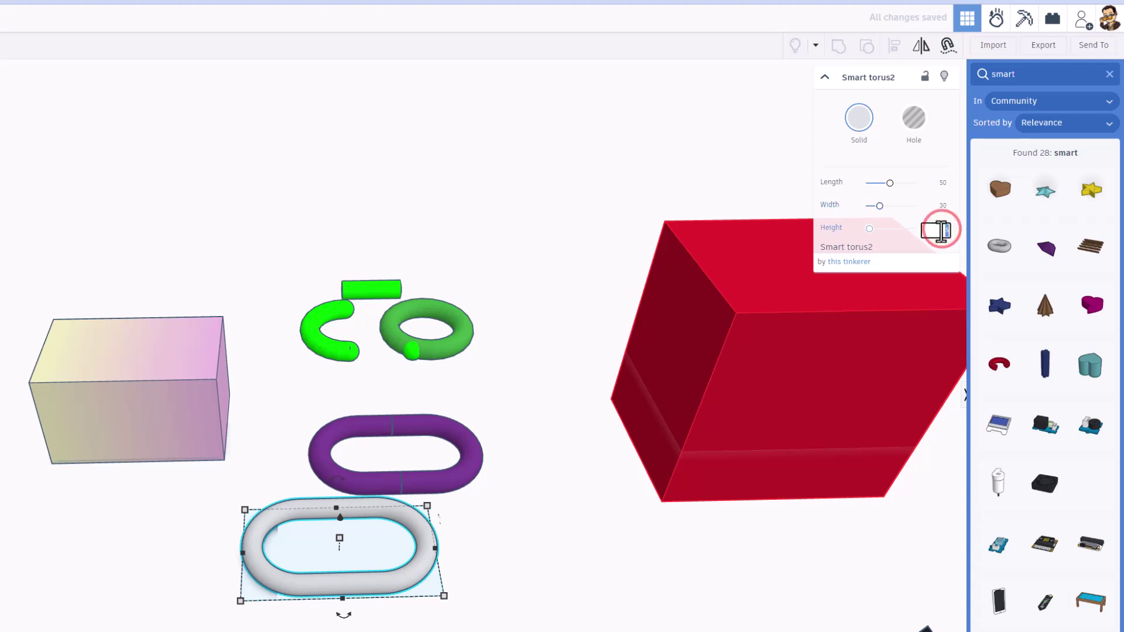
type("6")
key("Return")
left_click_drag(307, 584, 391, 577)
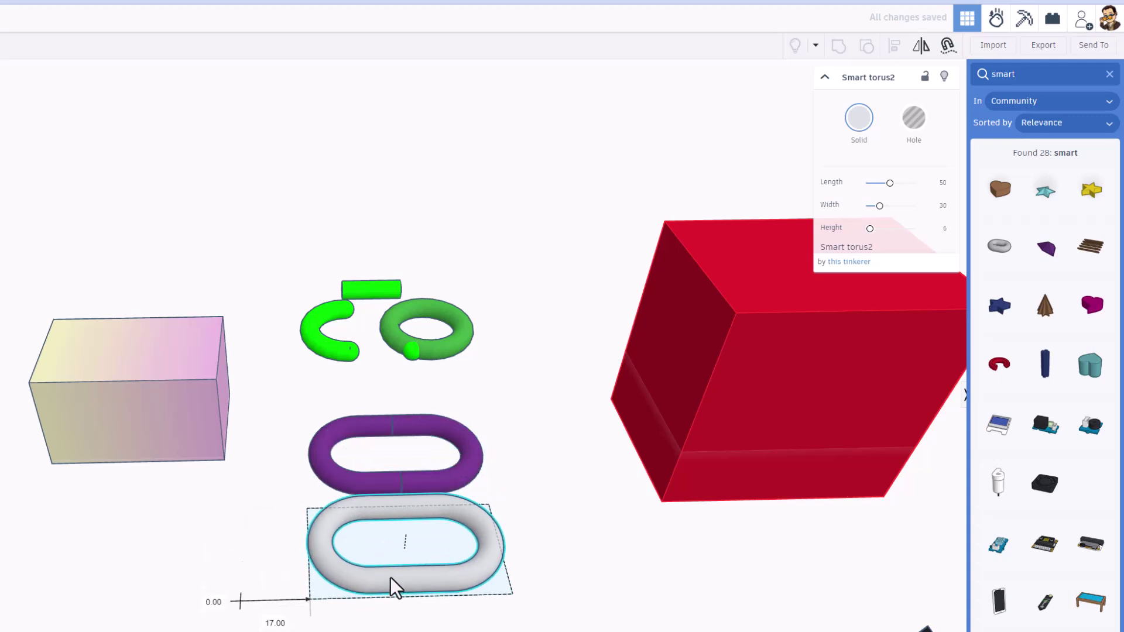
Delete both bent pipe halves of the purple link
left_click(242, 361)
left_click(315, 466)
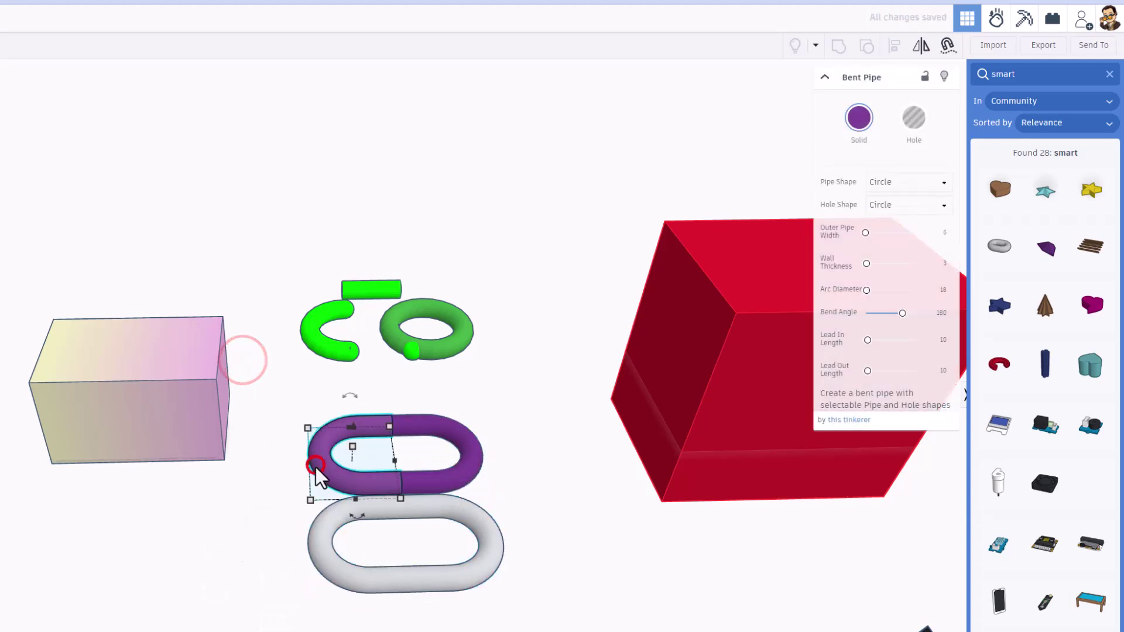
key("Delete")
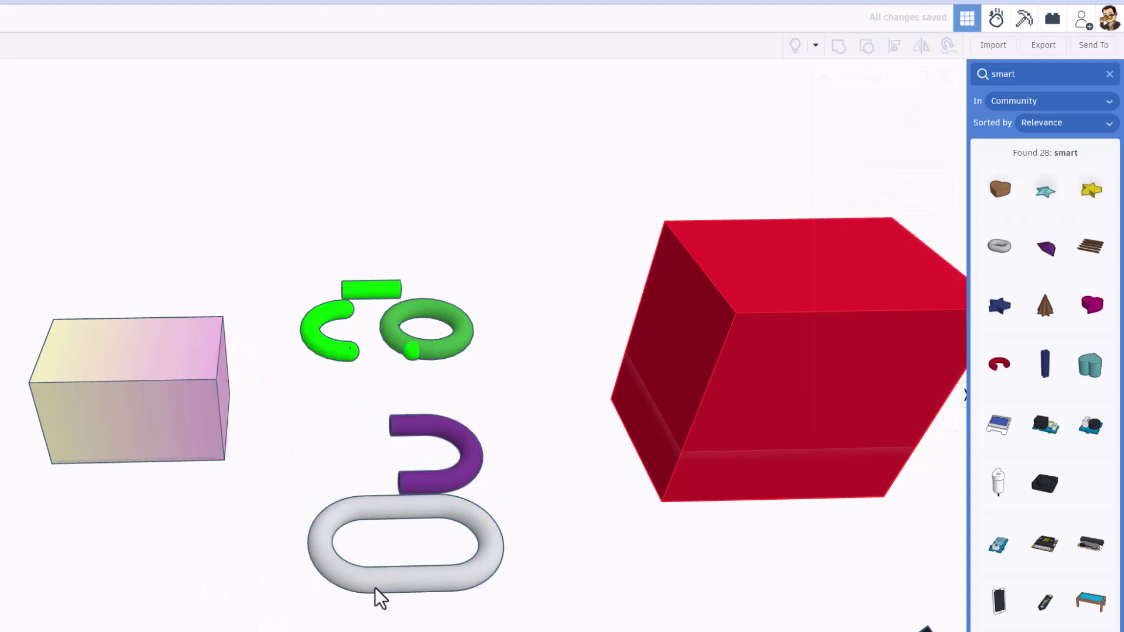
left_click(436, 483)
key("Delete")
Move the Smart torus to where the purple link was and turn it into a hole
left_click_drag(422, 511, 468, 407)
left_click(912, 120)
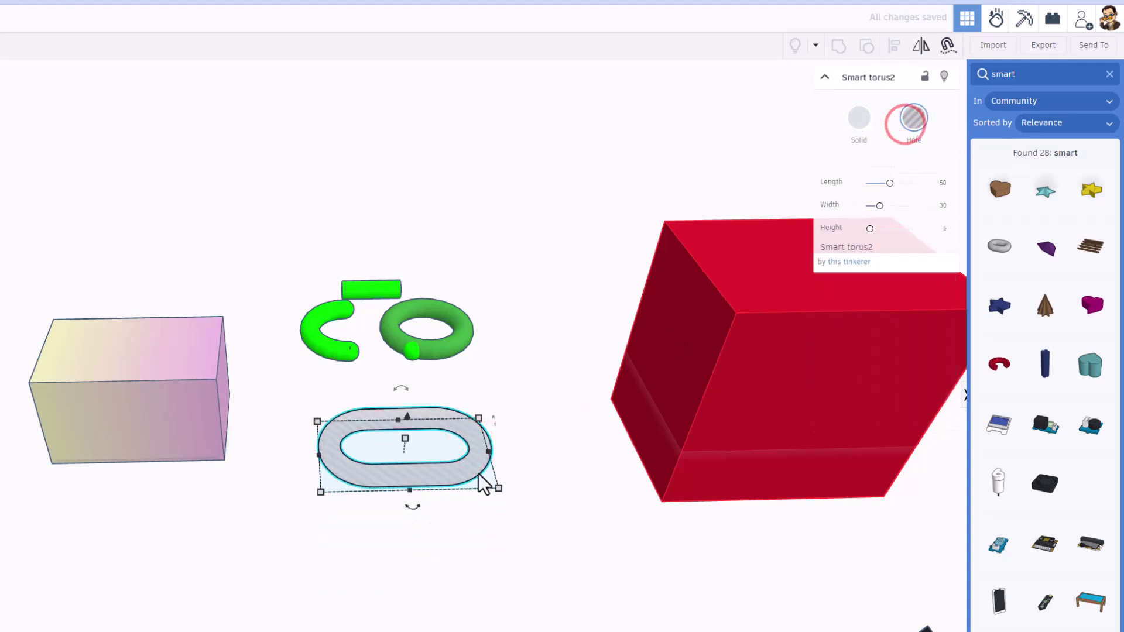
left_click(539, 465)
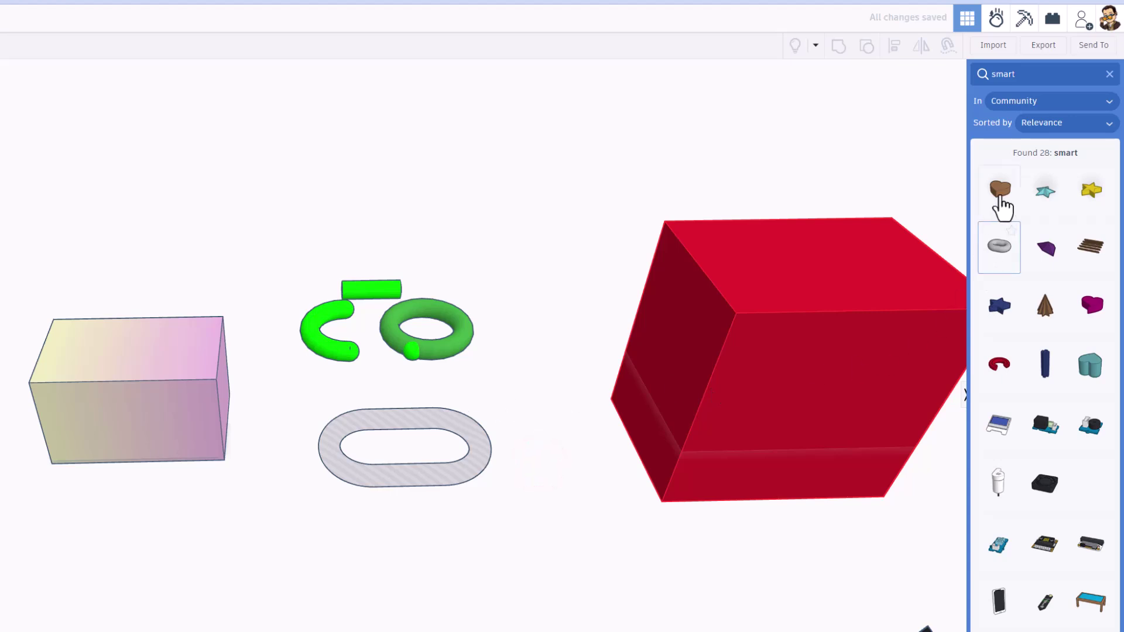
Add a red box beside the torus hole and set its depth to 80
left_click(1110, 73)
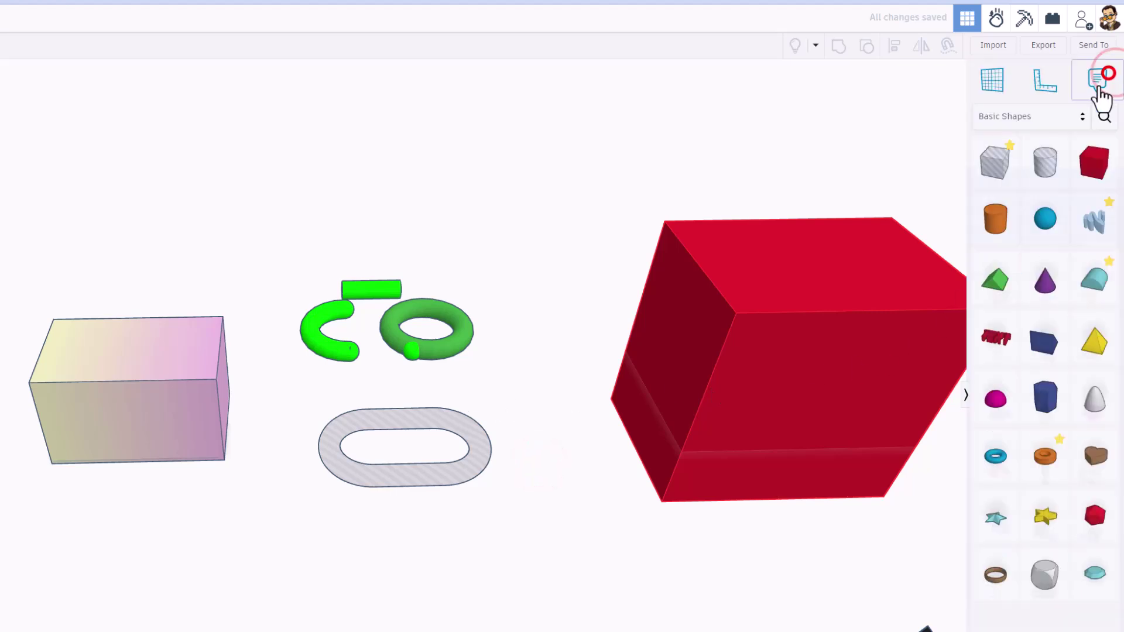
left_click_drag(1093, 161, 549, 568)
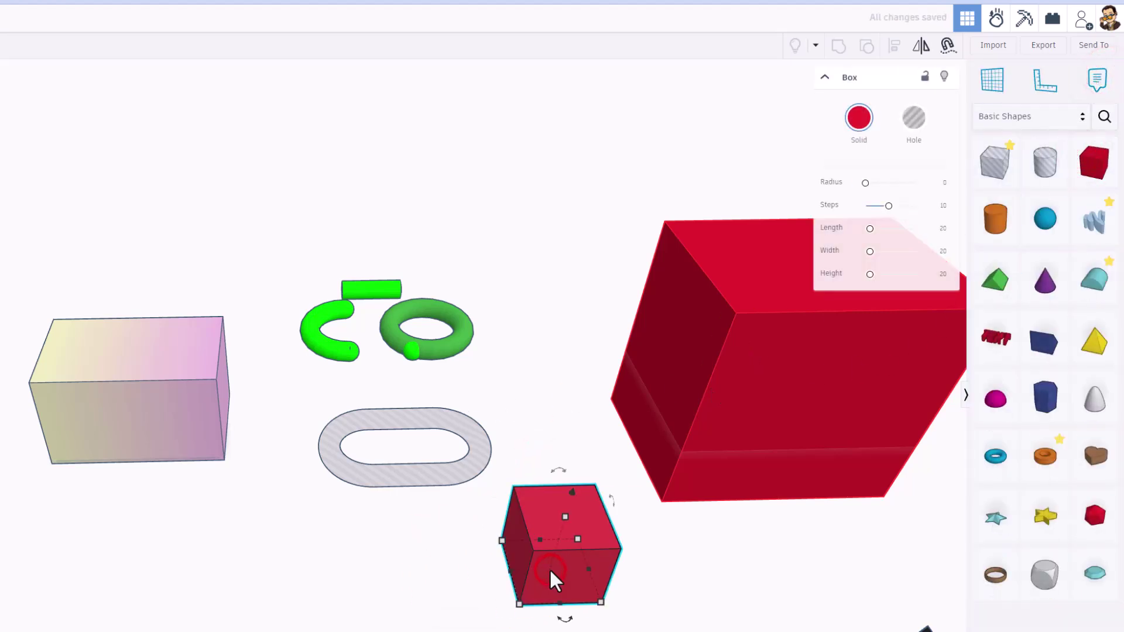
scroll(549, 568, "down", 1)
left_click(490, 539)
left_click(453, 569)
type("80")
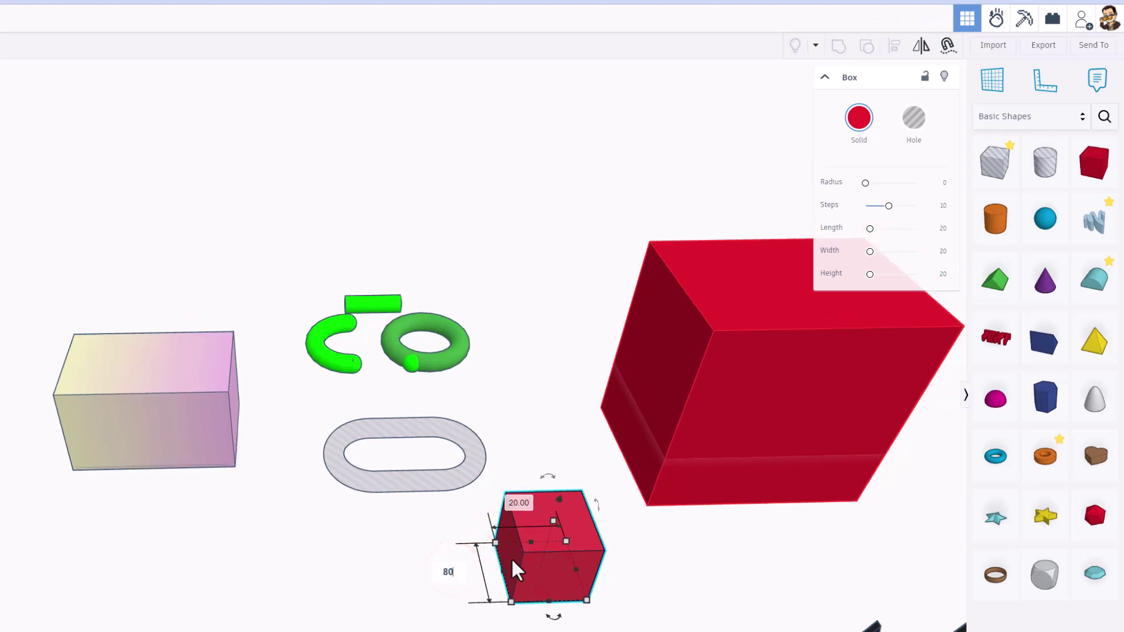
type("80")
key("Return")
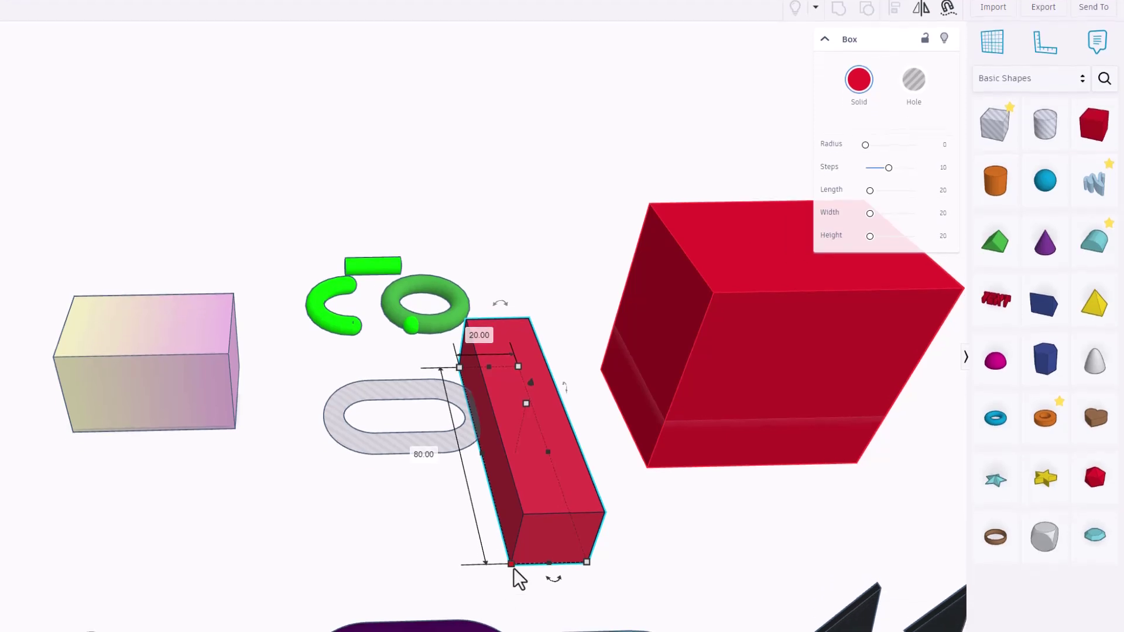
Set the new red box's width to 70 and move it over the torus hole
left_click(560, 609)
type("70")
key("Return")
left_click_drag(439, 405, 455, 347)
Select the new red box together with the torus hole and align their centres on all three axes
left_click_drag(287, 485, 520, 329)
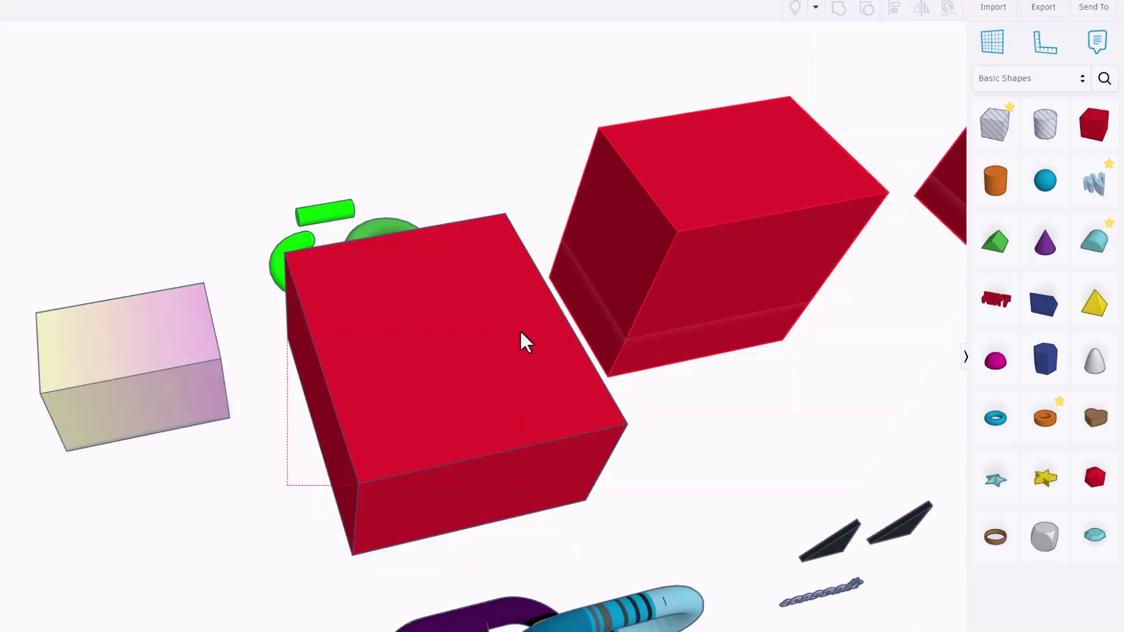
left_click(493, 382)
key("l")
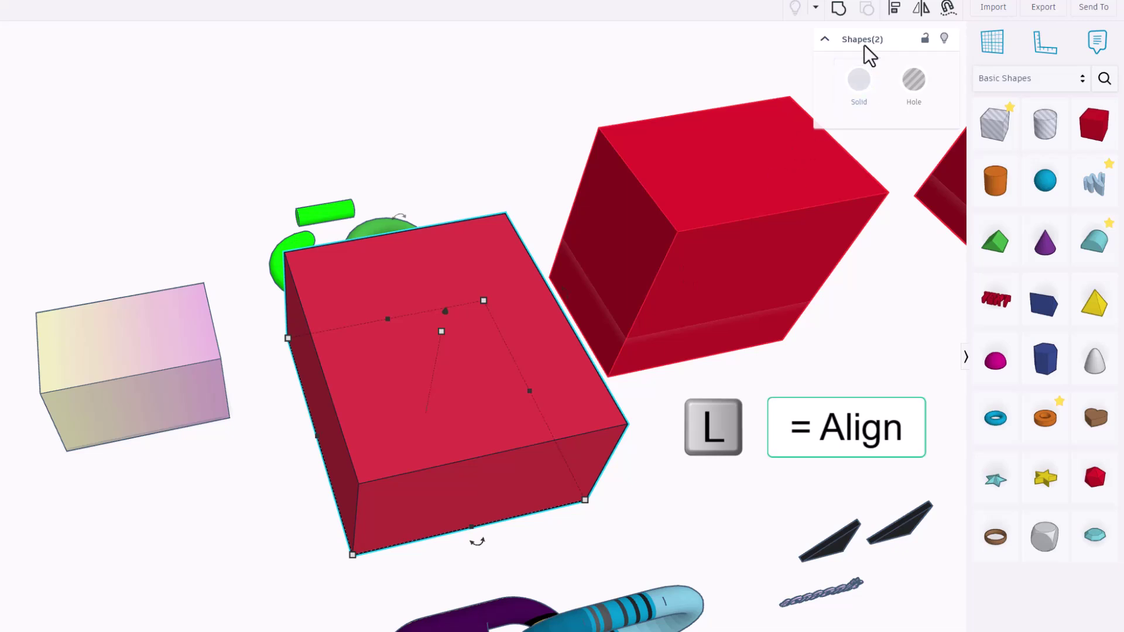
left_click(890, 6)
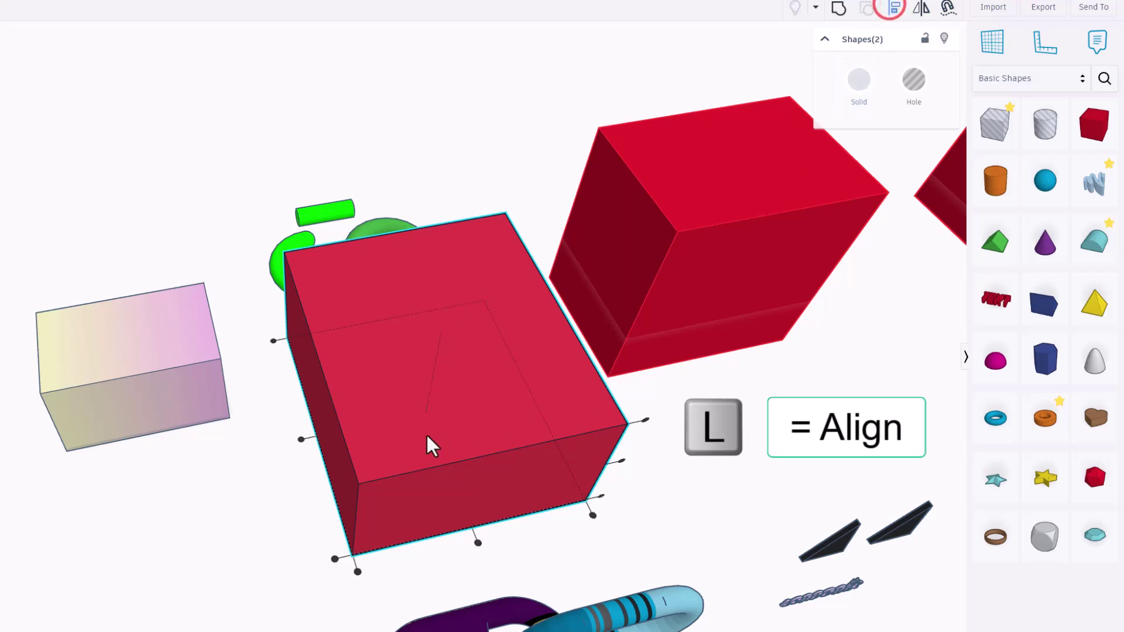
left_click(301, 440)
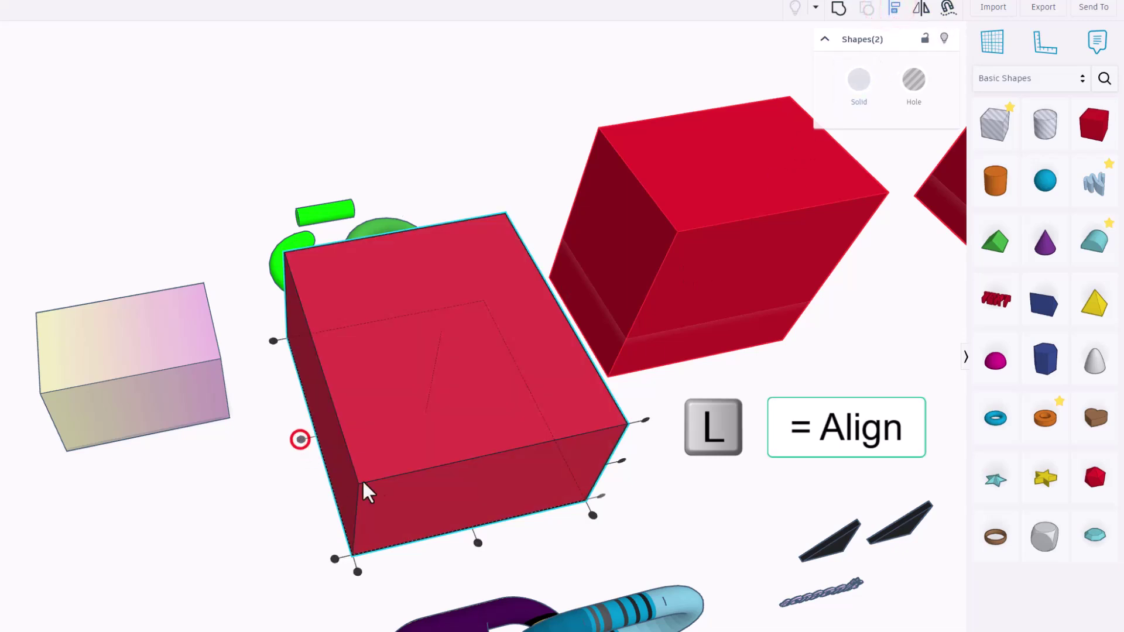
left_click(477, 543)
left_click(620, 462)
Group the red box with the torus hole and turn the group into a hole
left_click(838, 9)
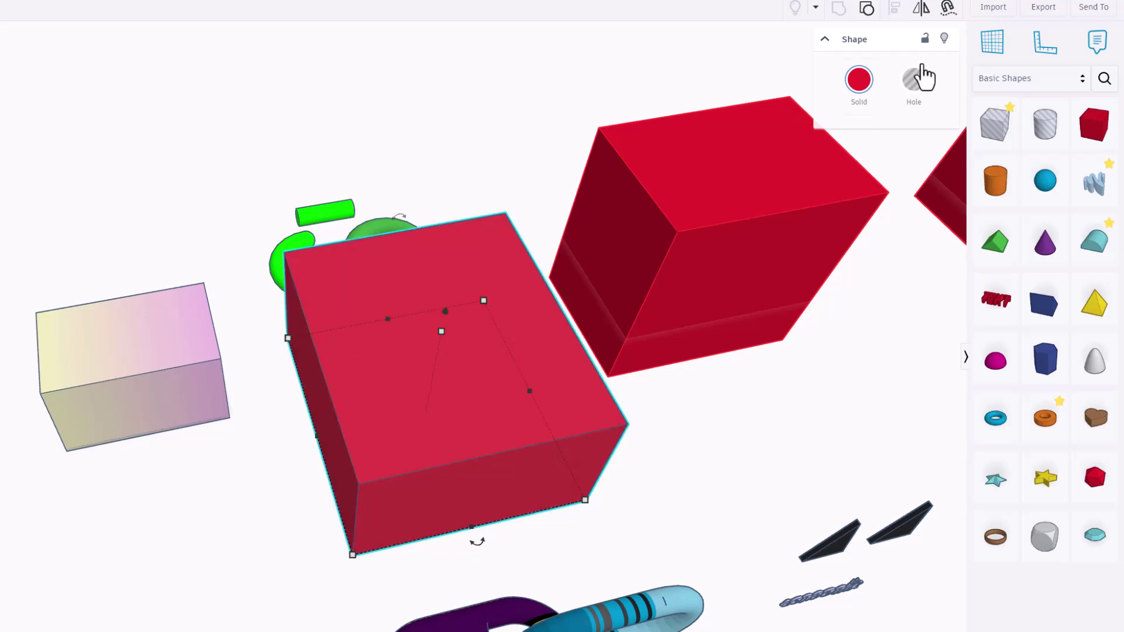
left_click(918, 79)
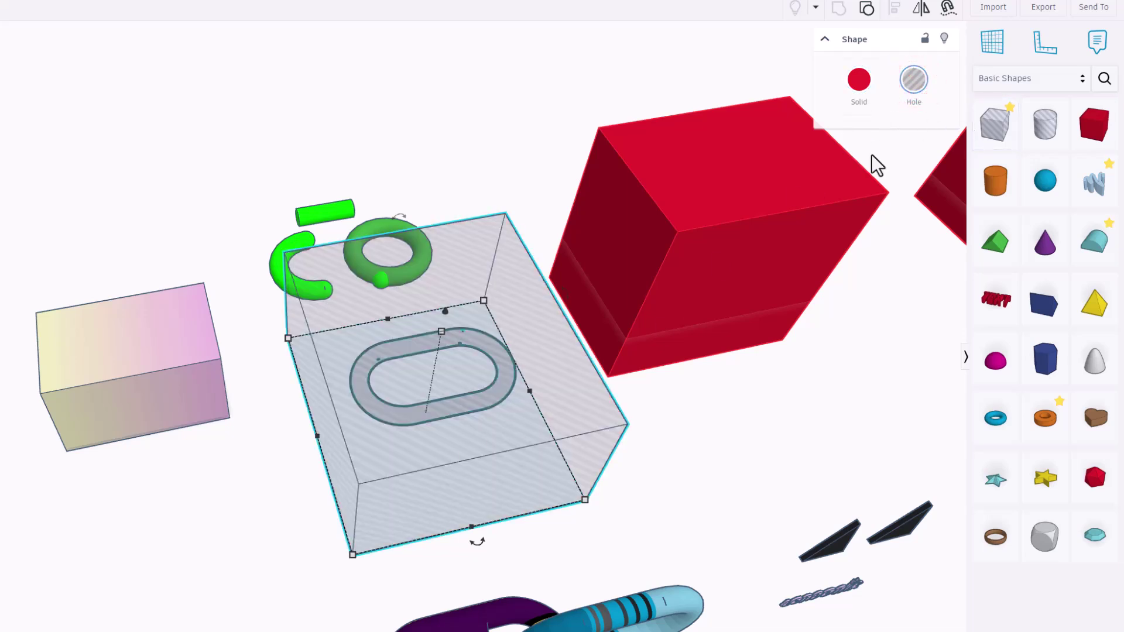
scroll(391, 494, "up", 3)
right_click_drag(374, 436, 336, 459)
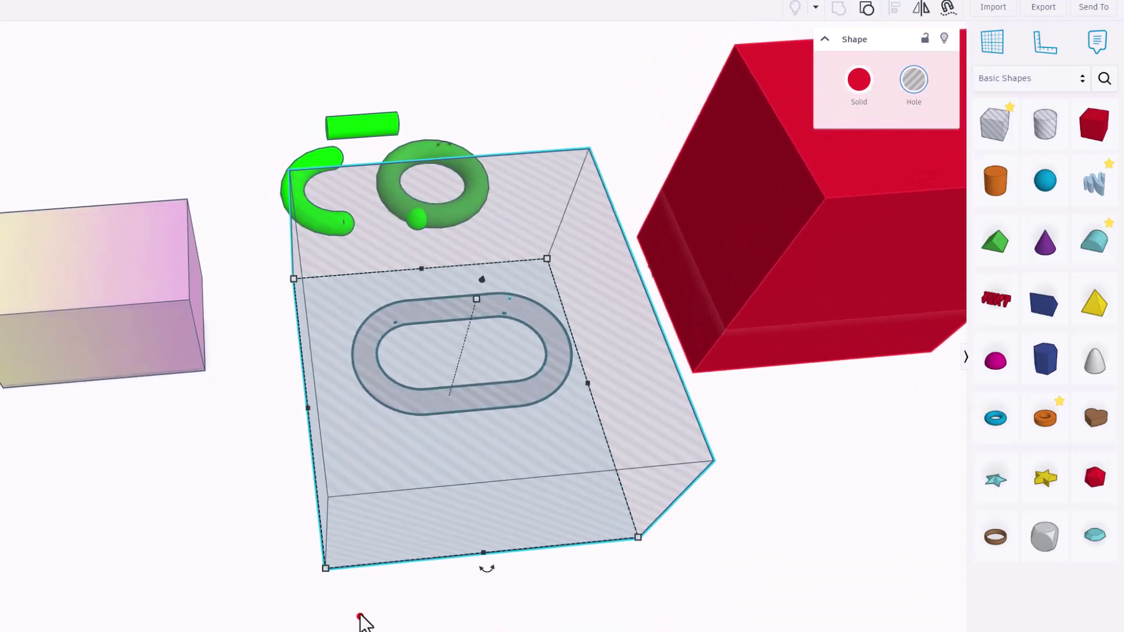
left_click(360, 619)
Move the cream-and-pink box into the hatched hole block and have both shapes selected
left_click_drag(758, 490, 481, 394)
right_click_drag(428, 452, 320, 425)
left_click(205, 424)
left_click_drag(241, 421, 485, 430)
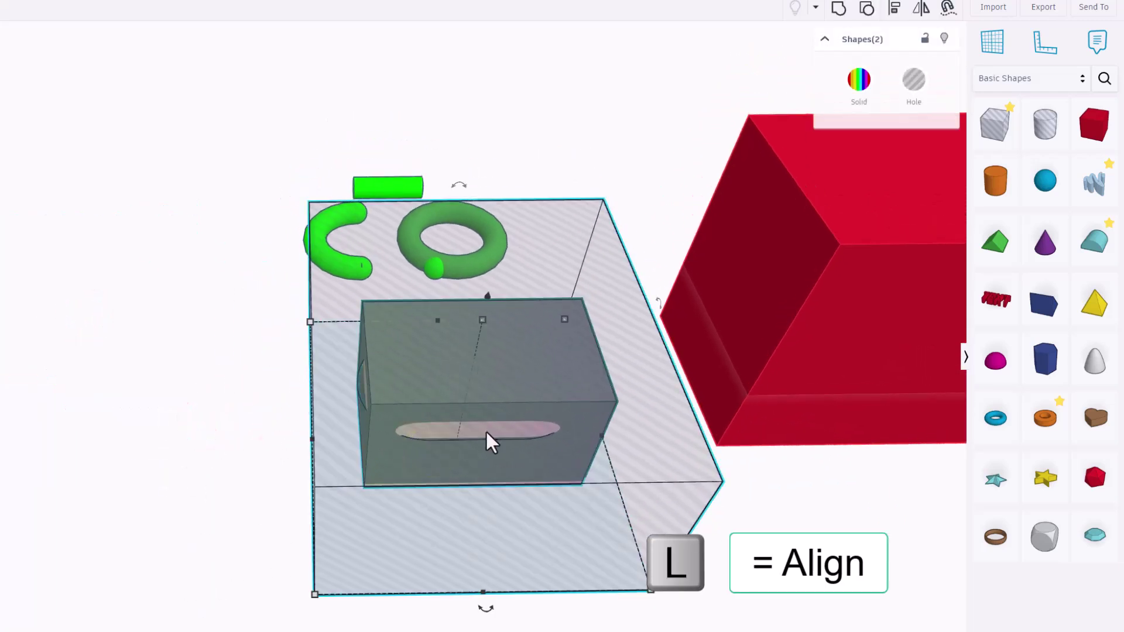
Align the cream-and-pink box and the hatched hole block to their centres on all three axes
key("l")
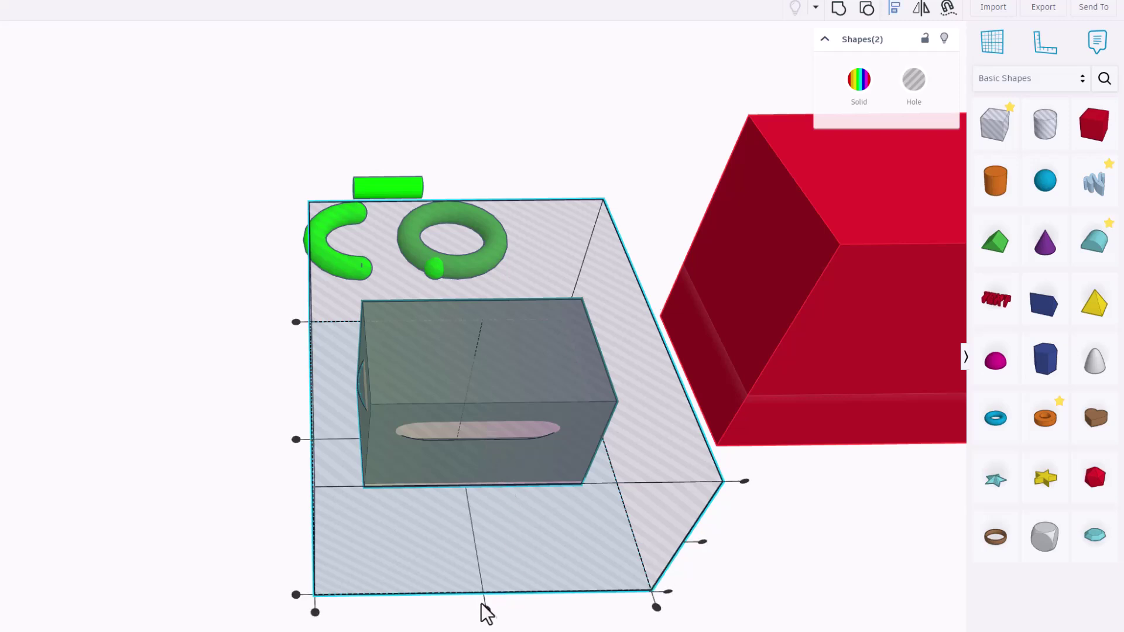
left_click(485, 611)
left_click(295, 440)
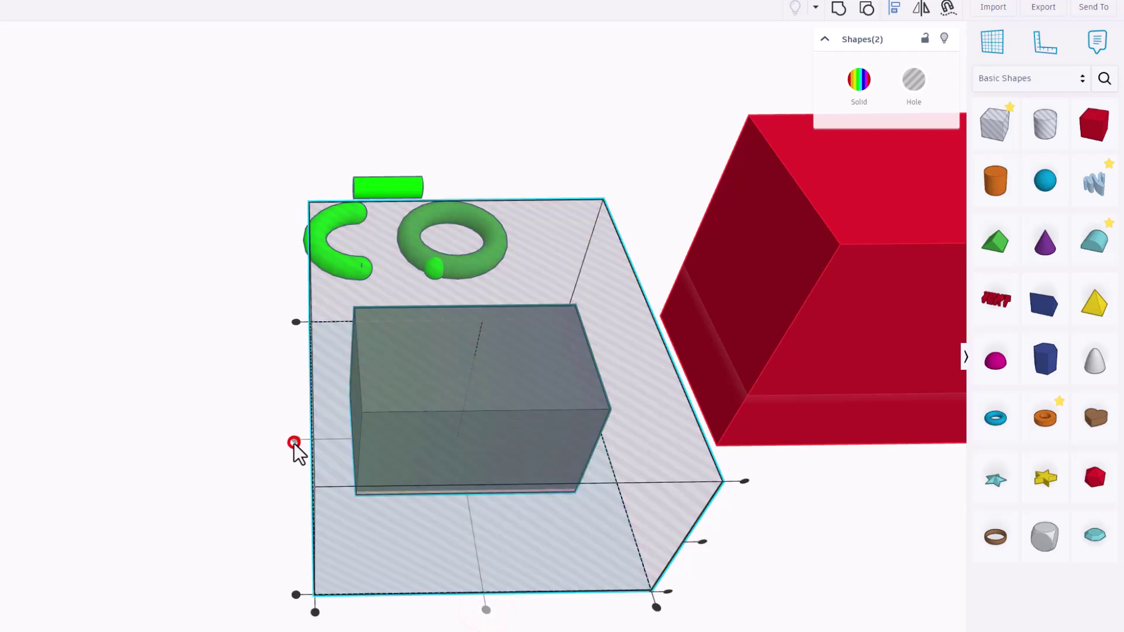
left_click(703, 542)
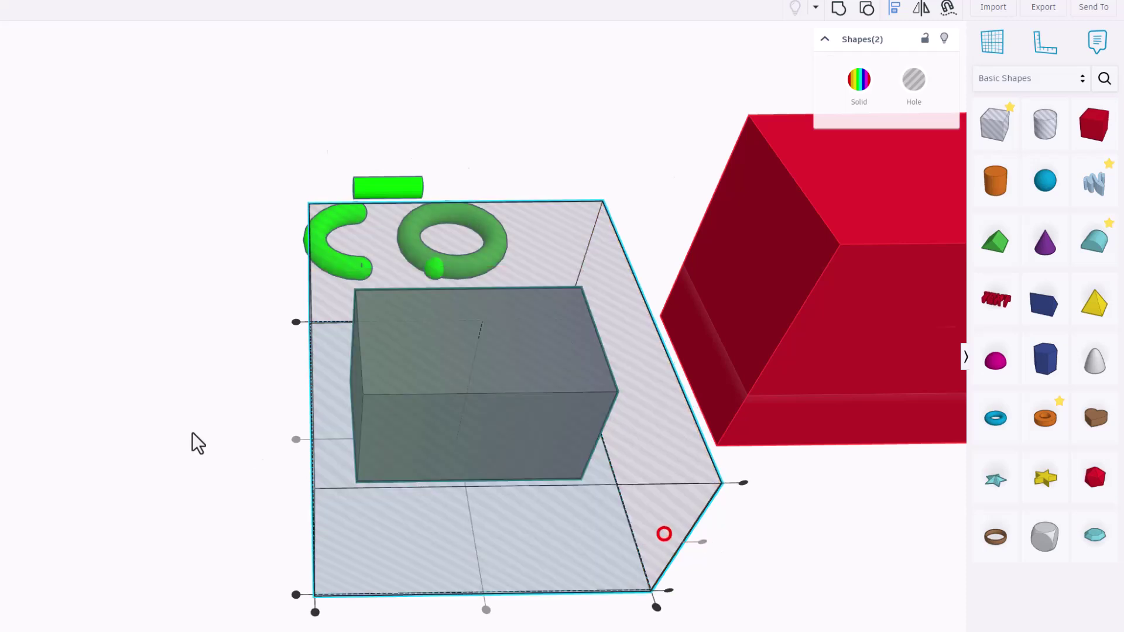
Group the cream-and-pink box with the hatched hole block to cut it into a rounded chain link
right_click_drag(124, 414, 136, 421)
left_click_drag(153, 401, 326, 408)
left_click(439, 381)
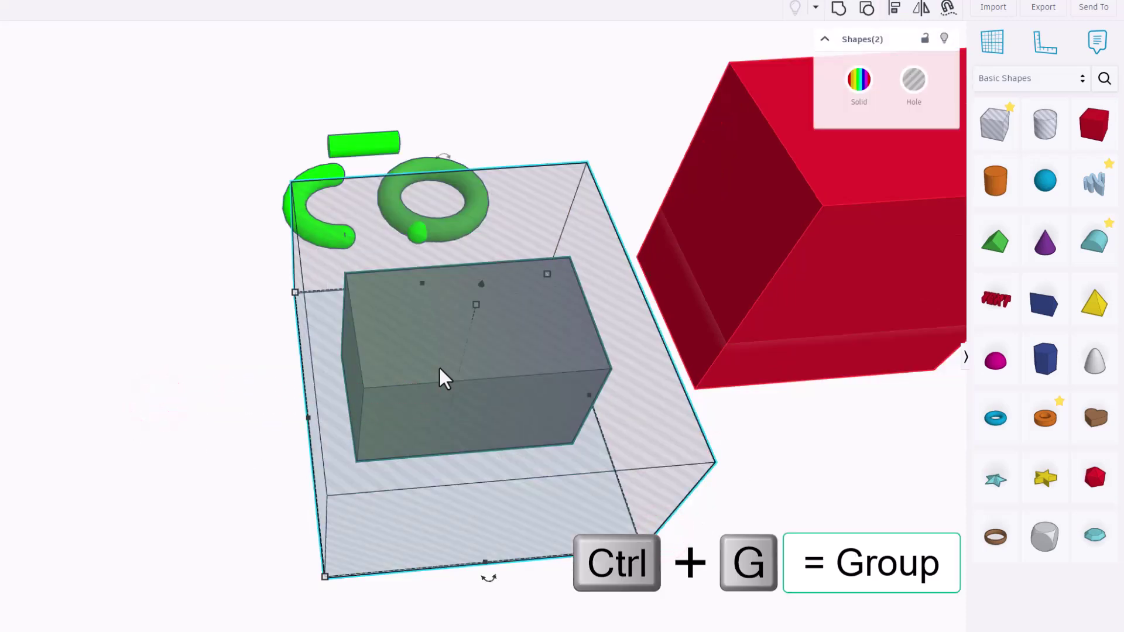
key("ctrl+g")
right_click_drag(365, 439, 446, 495)
left_click(445, 496)
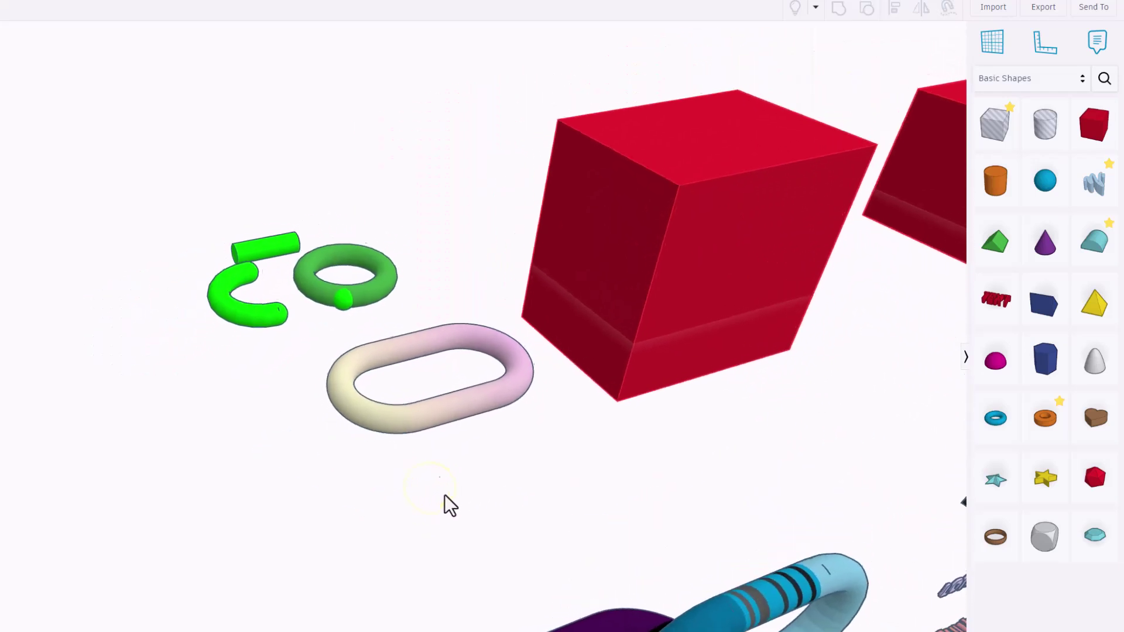
Align the cream-and-pink link with the pink name text beside the light-blue link, centred lengthwise and in height, with front edges flush
mouse_move(456, 426)
right_mouse_down()
mouse_move(532, 416)
mouse_move(458, 431)
mouse_move(476, 419)
right_mouse_up()
middle_click_drag(477, 419, 140, 316)
right_click_drag(141, 317, 6, 276)
mouse_move(379, 404)
right_mouse_down()
mouse_move(378, 417)
mouse_move(410, 423)
mouse_move(380, 415)
right_mouse_up()
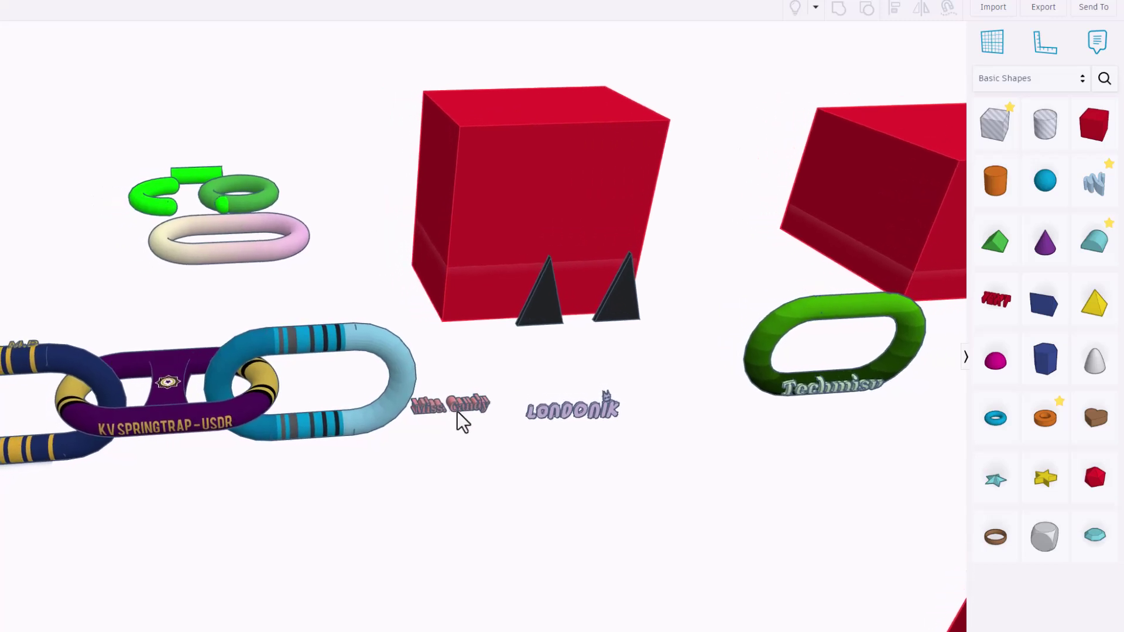
left_click(226, 258, "shift")
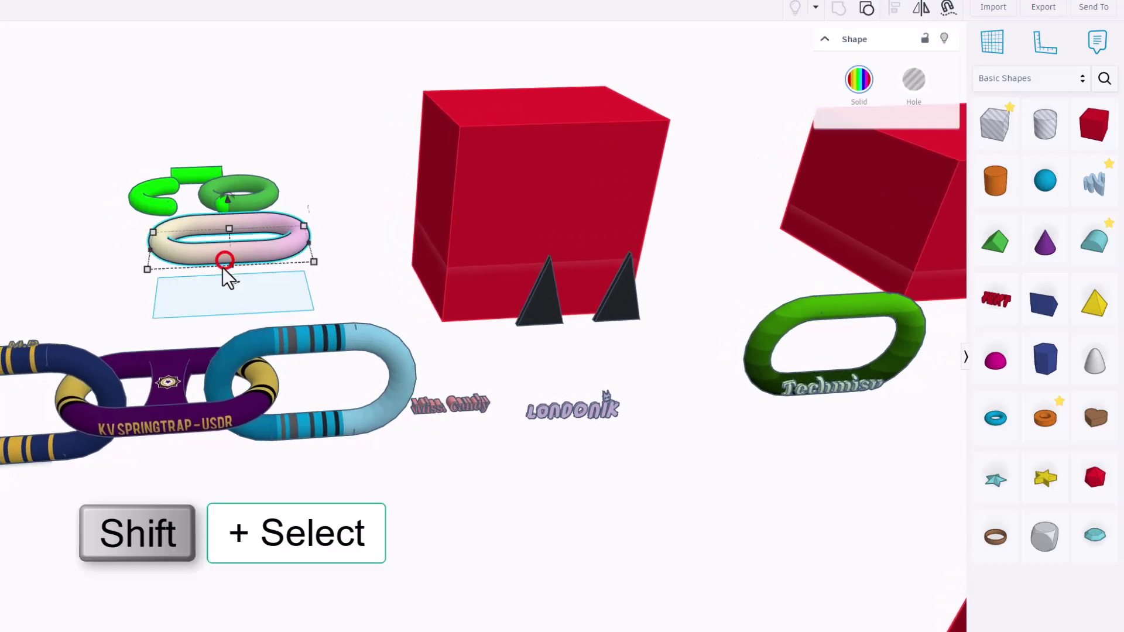
left_click(466, 408, "shift")
key("l")
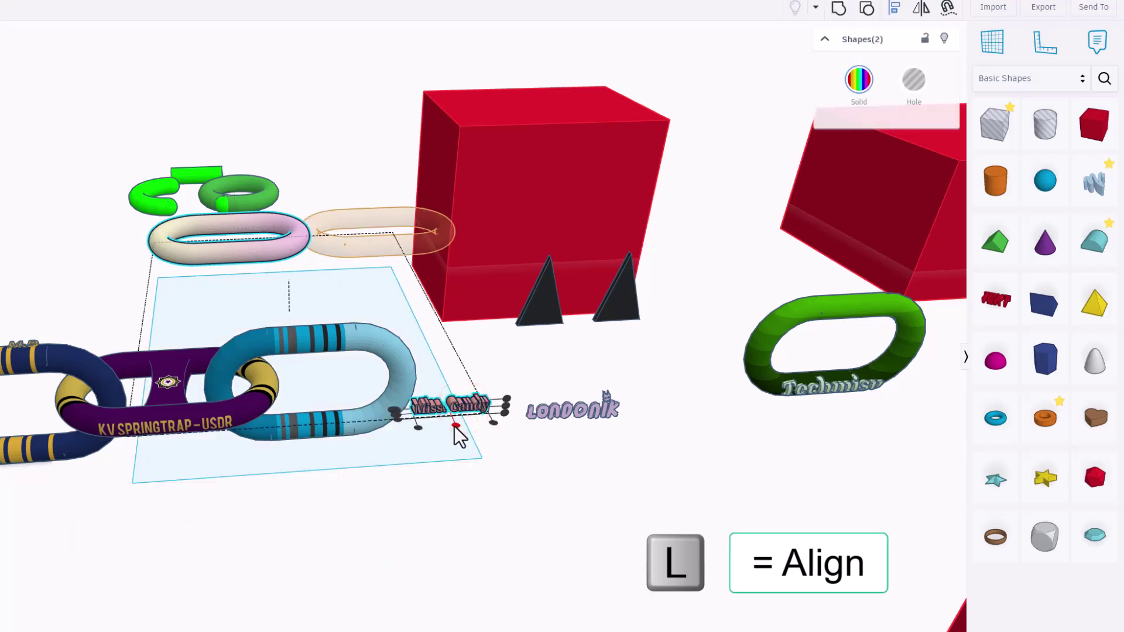
left_click(456, 426)
left_click(396, 422)
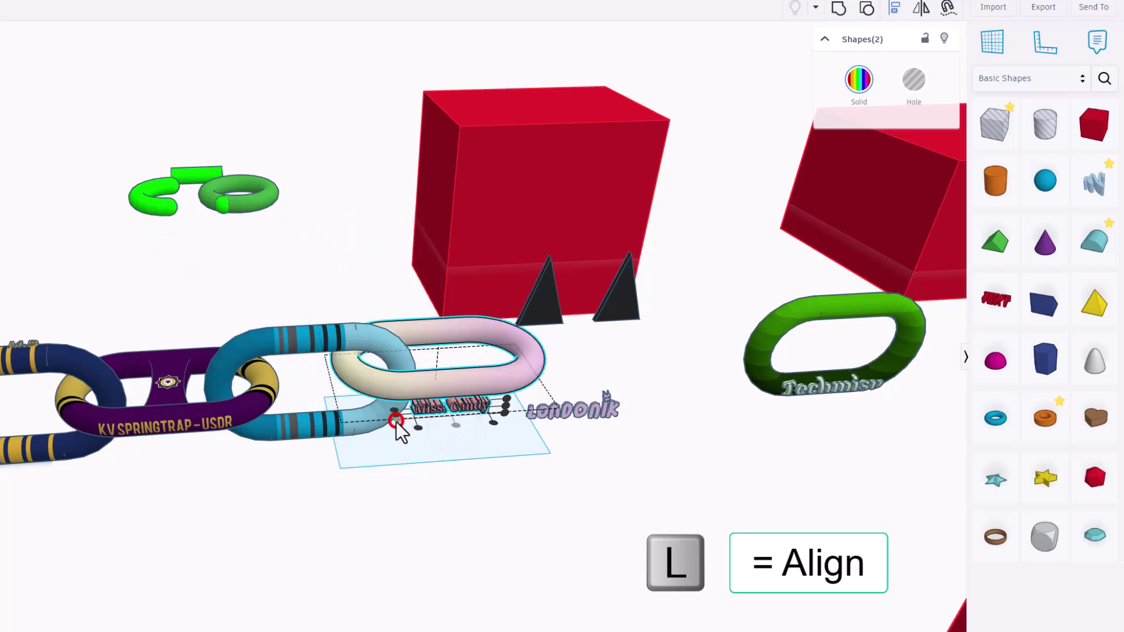
left_click(505, 409)
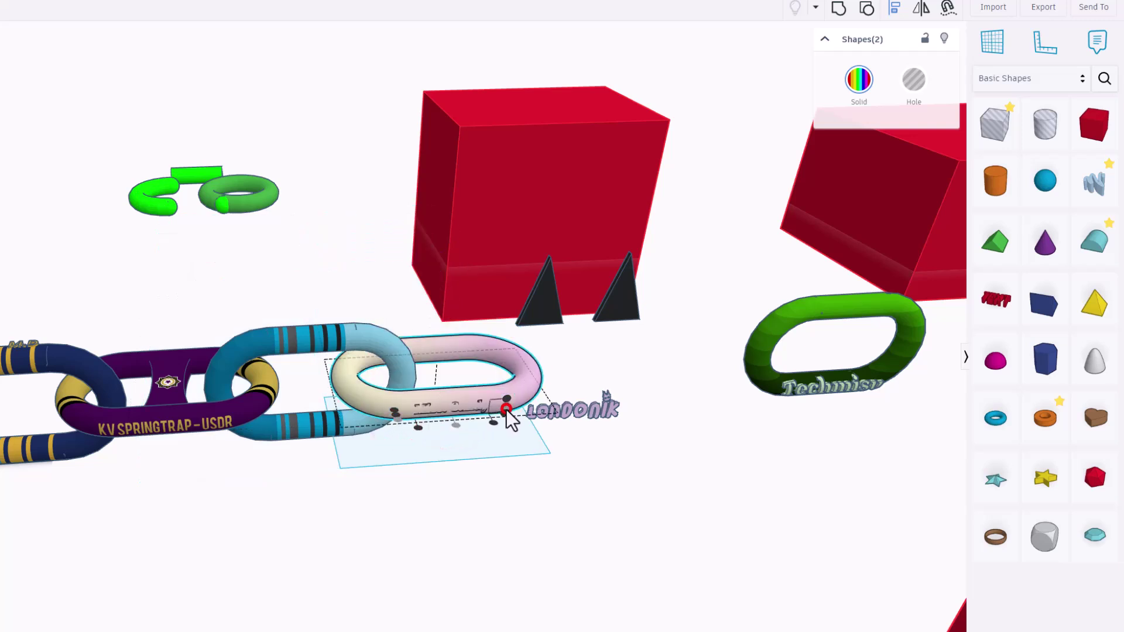
Nudge the cream-and-pink link backward so the name text protrudes from its front side
left_click(477, 462)
left_click(476, 396)
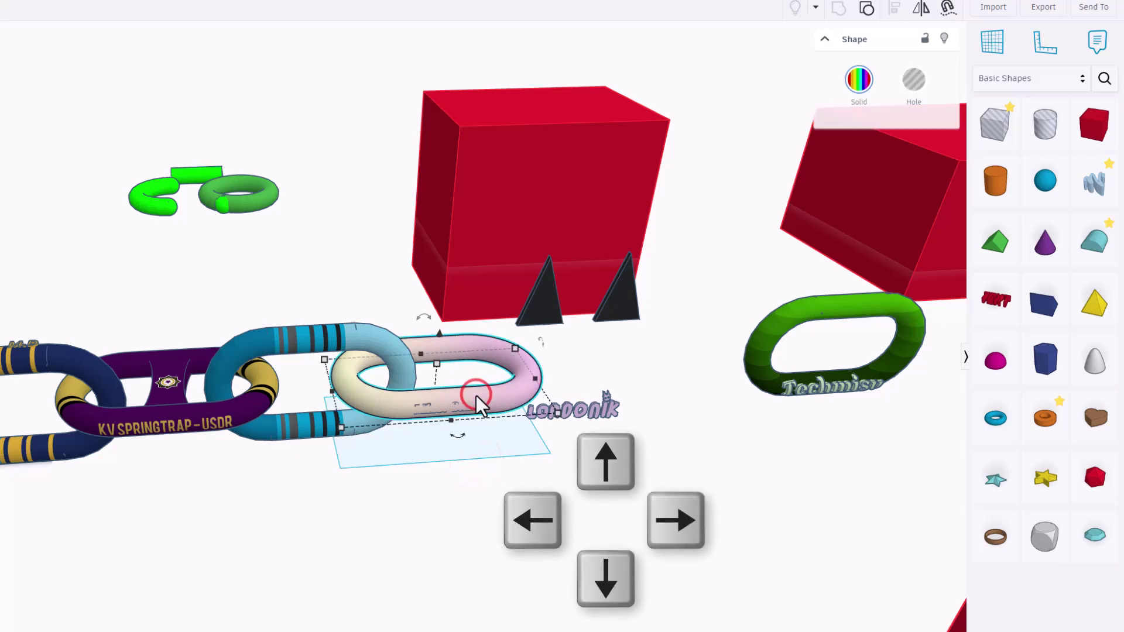
key("Up")
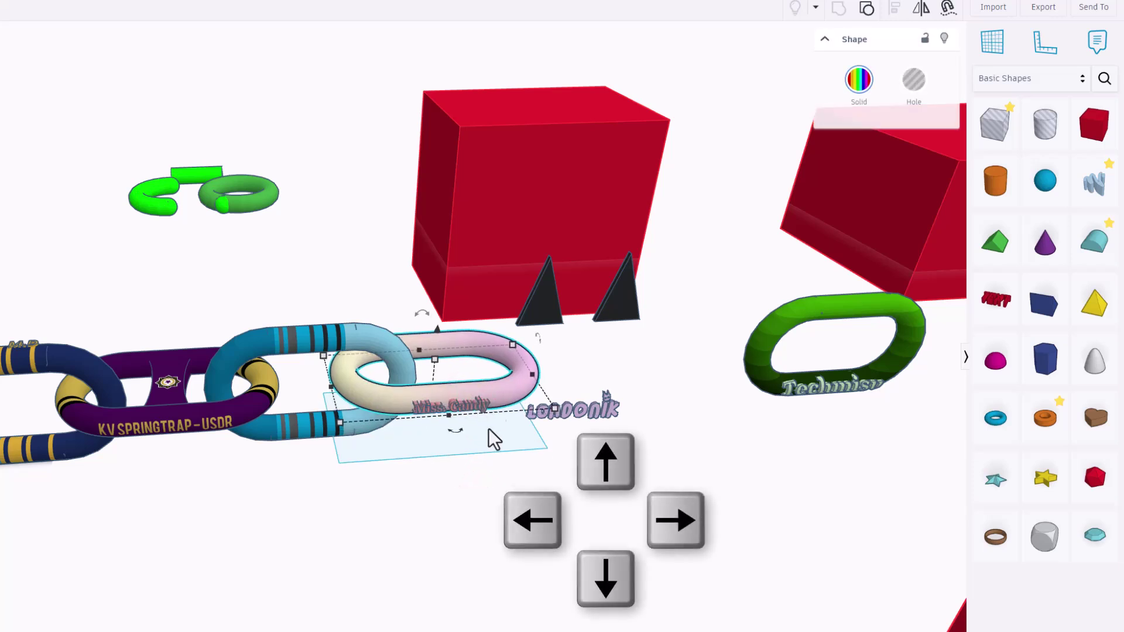
left_click(475, 459)
right_click_drag(476, 460, 580, 548)
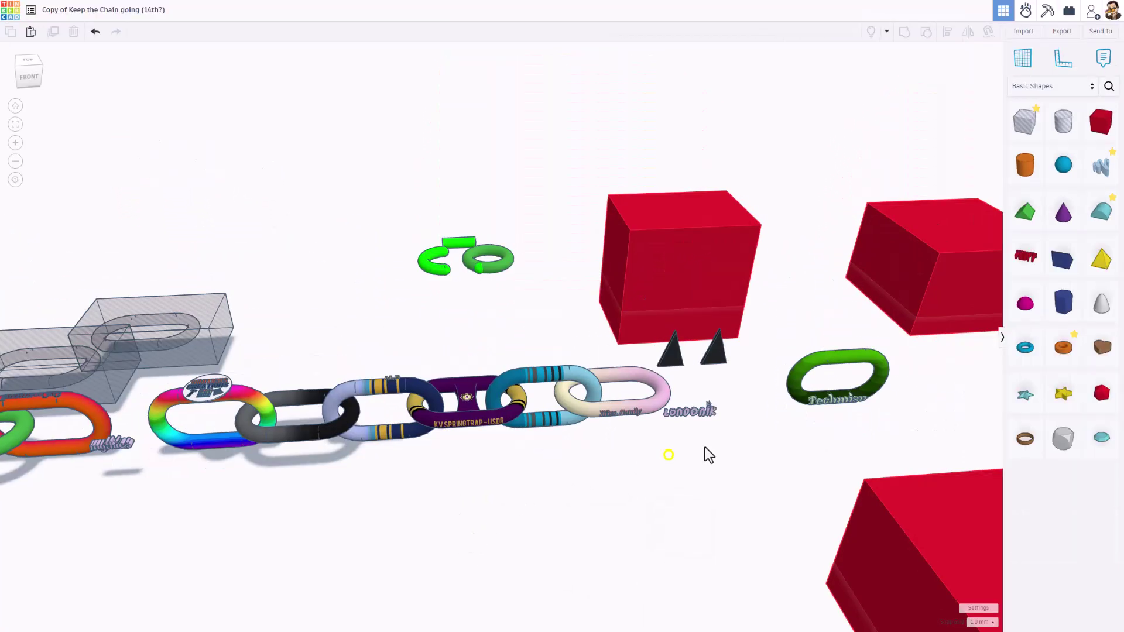
right_click_drag(705, 448, 679, 371)
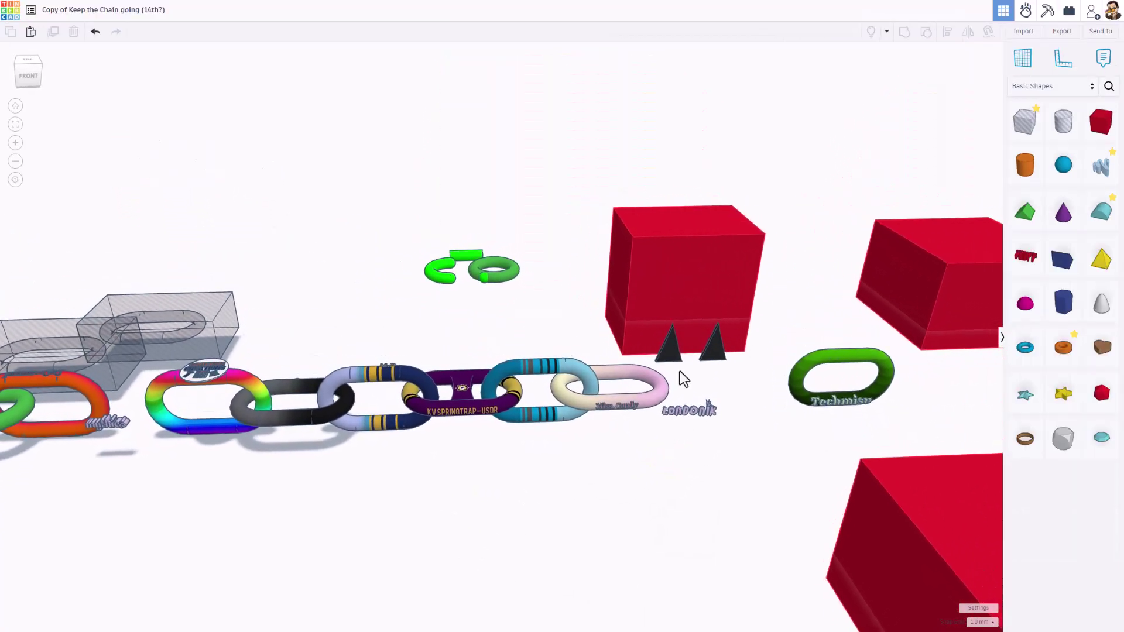
Ungroup the red block behind the black cones into its parts and move the red box off the cream-and-pink box
left_click(667, 290)
left_click(925, 34)
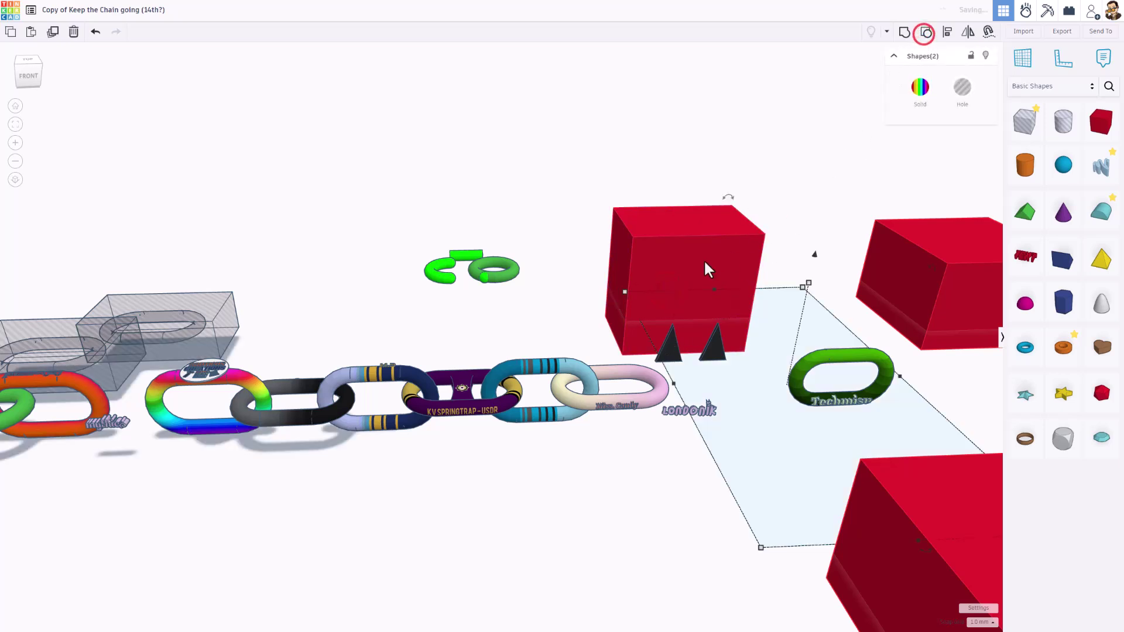
left_click(598, 166)
left_click(656, 228)
left_click(926, 33)
left_click(632, 503)
left_click_drag(684, 276, 622, 222)
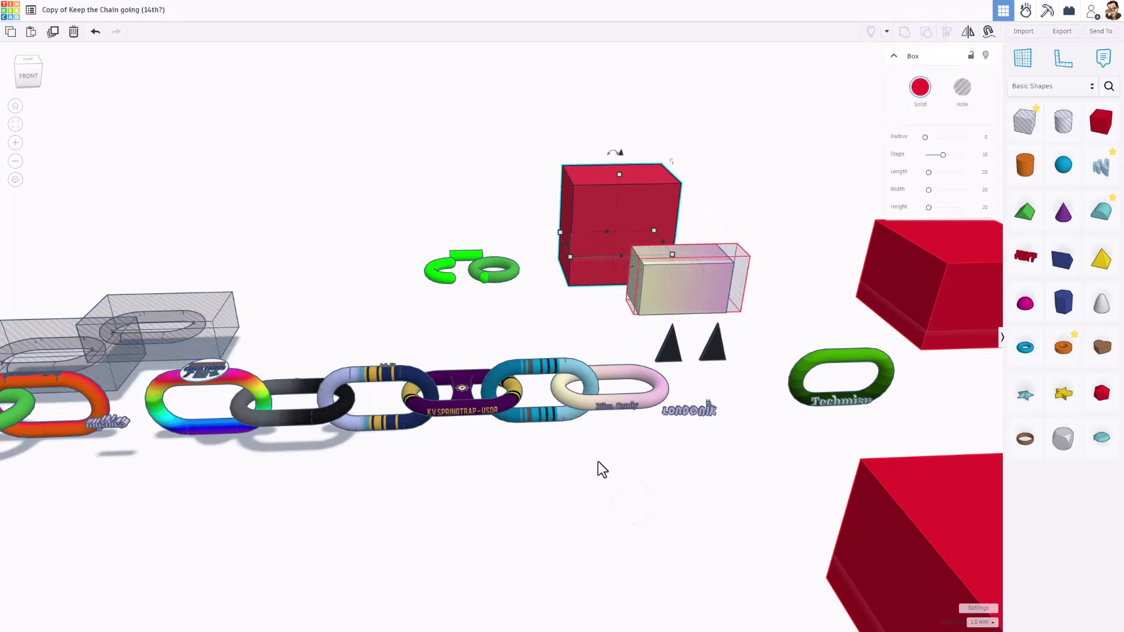
Ungroup the red block behind the green link and move its red part clear of the black-and-white box
left_click(903, 281)
left_click(925, 32)
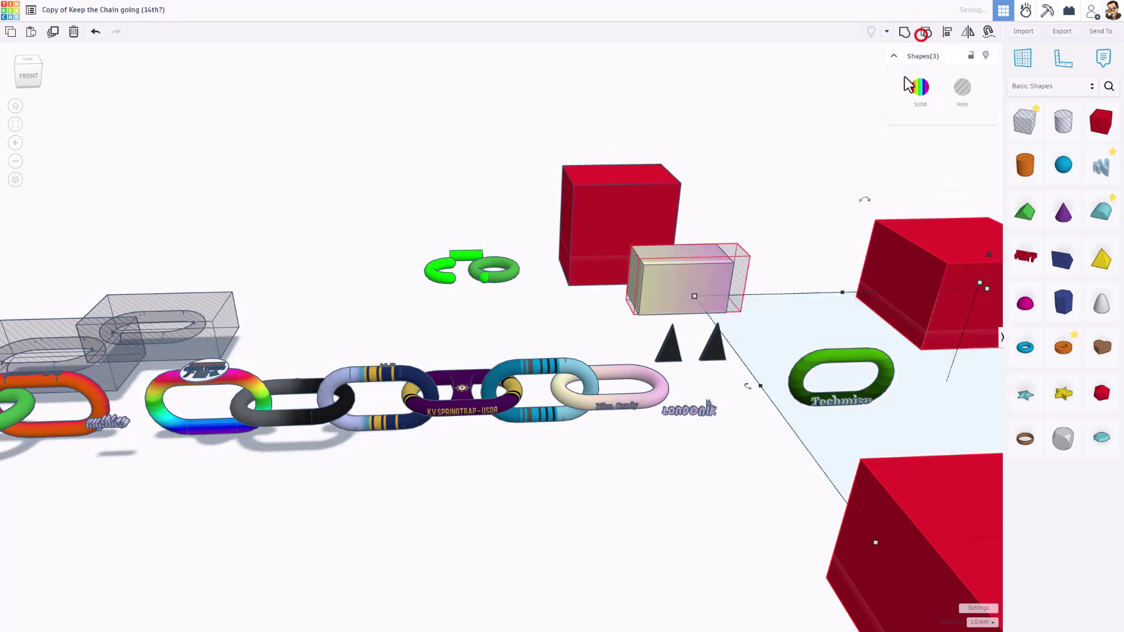
left_click(831, 218)
left_click_drag(925, 261, 772, 193)
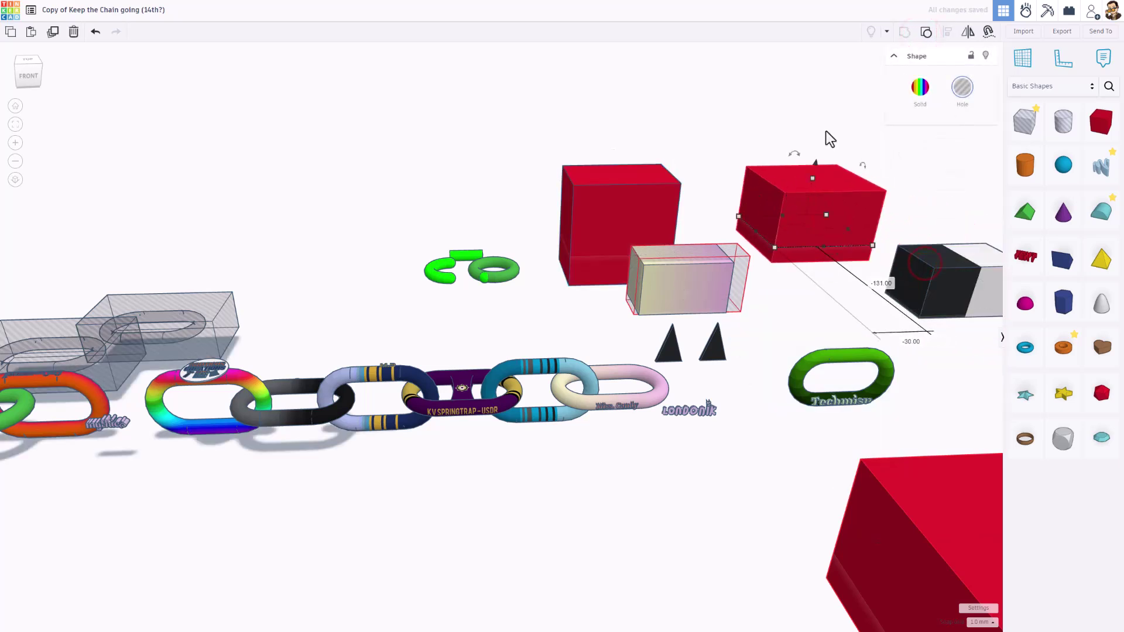
Ungroup the moved red block and pull its red box away from the hatched link-shaped hole block
left_click(927, 32)
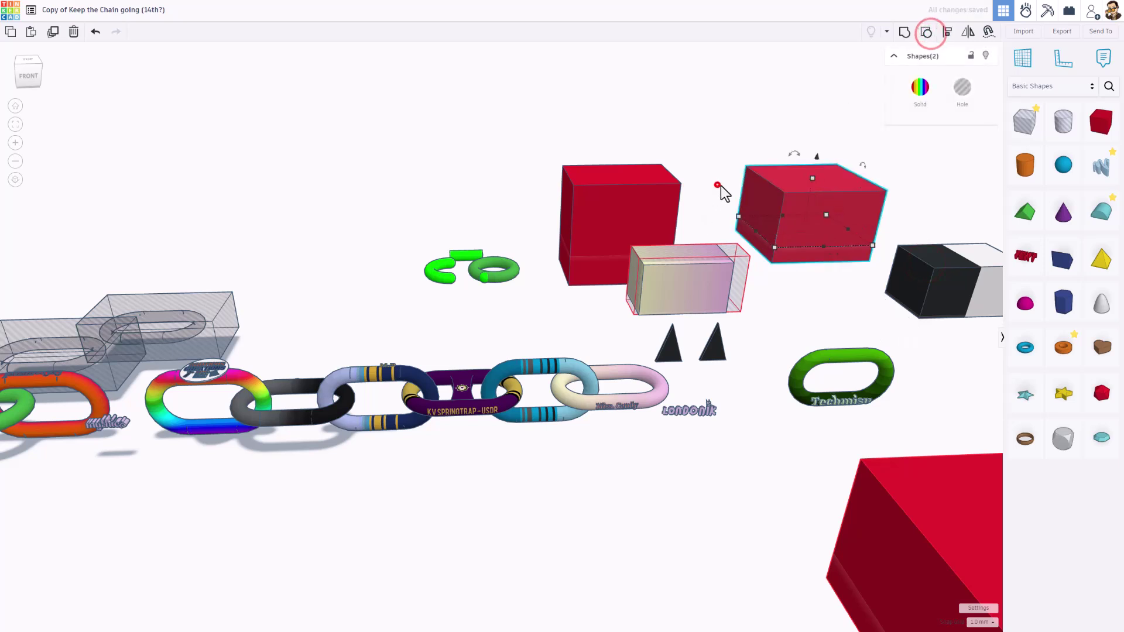
left_click_drag(722, 188, 676, 174)
right_click_drag(843, 275, 863, 286)
left_click(672, 458)
scroll(672, 456, "up", 4)
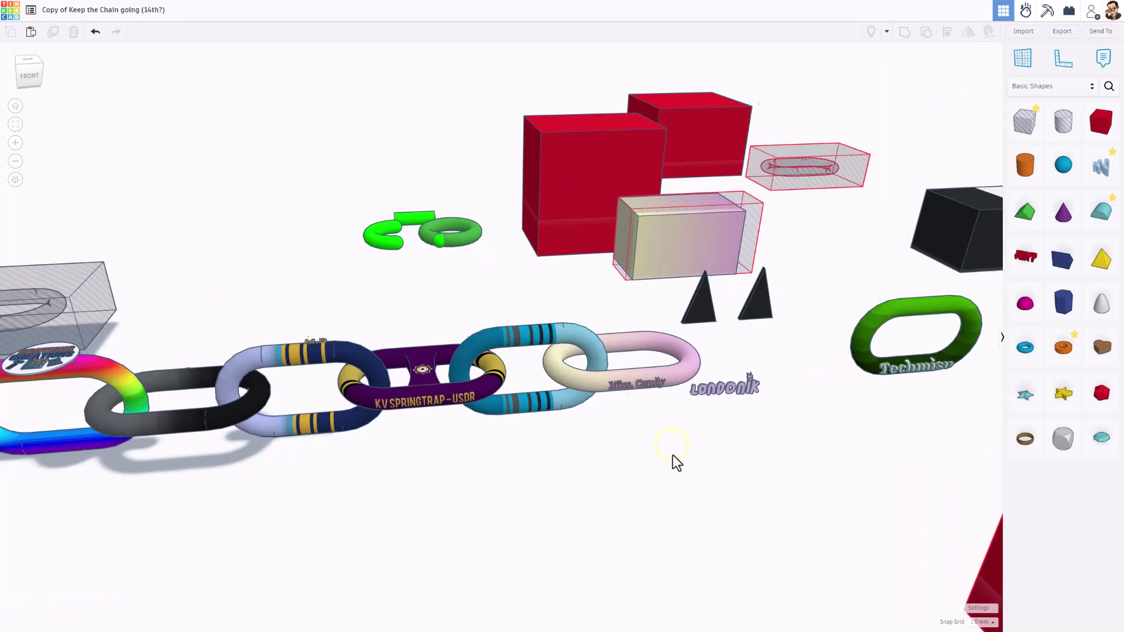
right_click_drag(651, 442, 645, 440)
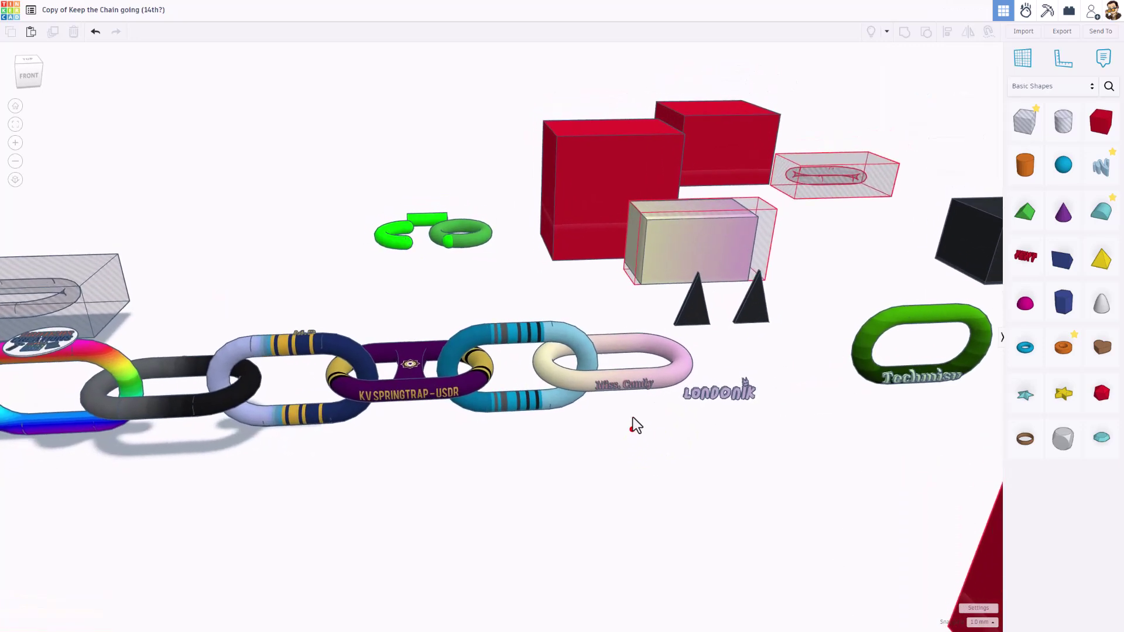
Save the cream-and-pink link with its name text as a custom shape named "miss candy 3" with the tag "link"
left_click(619, 370)
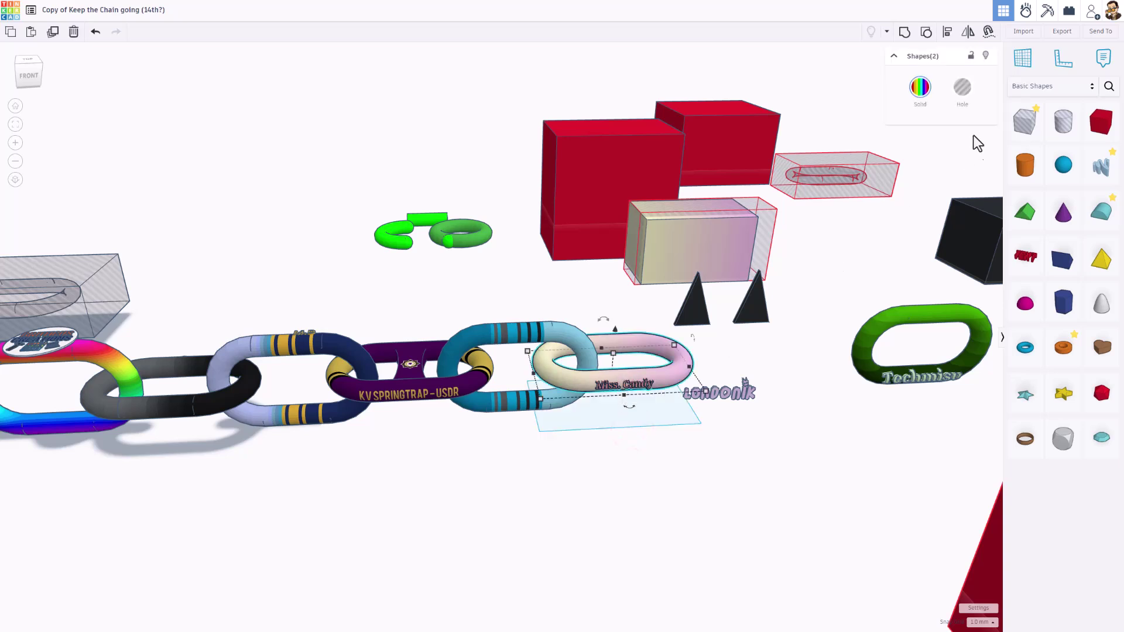
left_click(1065, 87)
left_click(1057, 79)
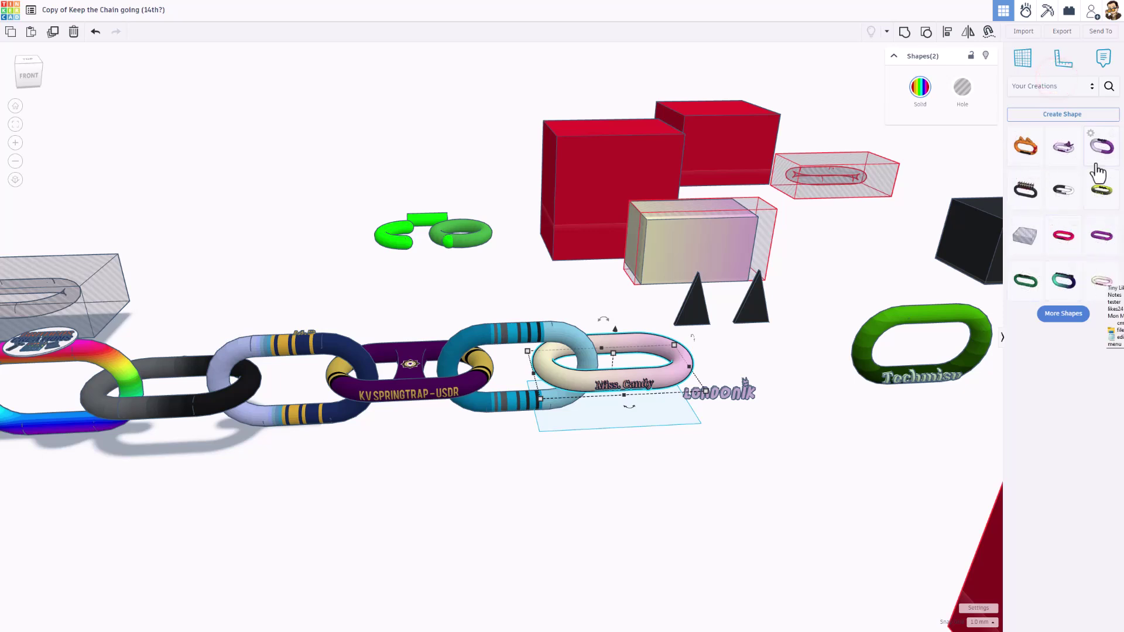
left_click(1058, 115)
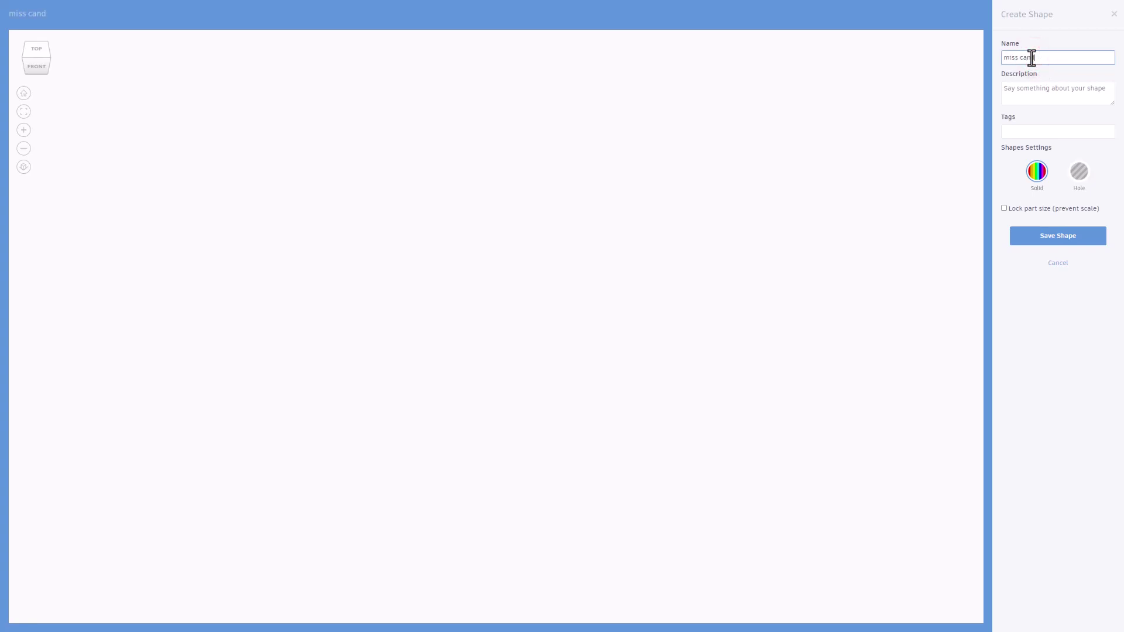
left_click(1016, 133)
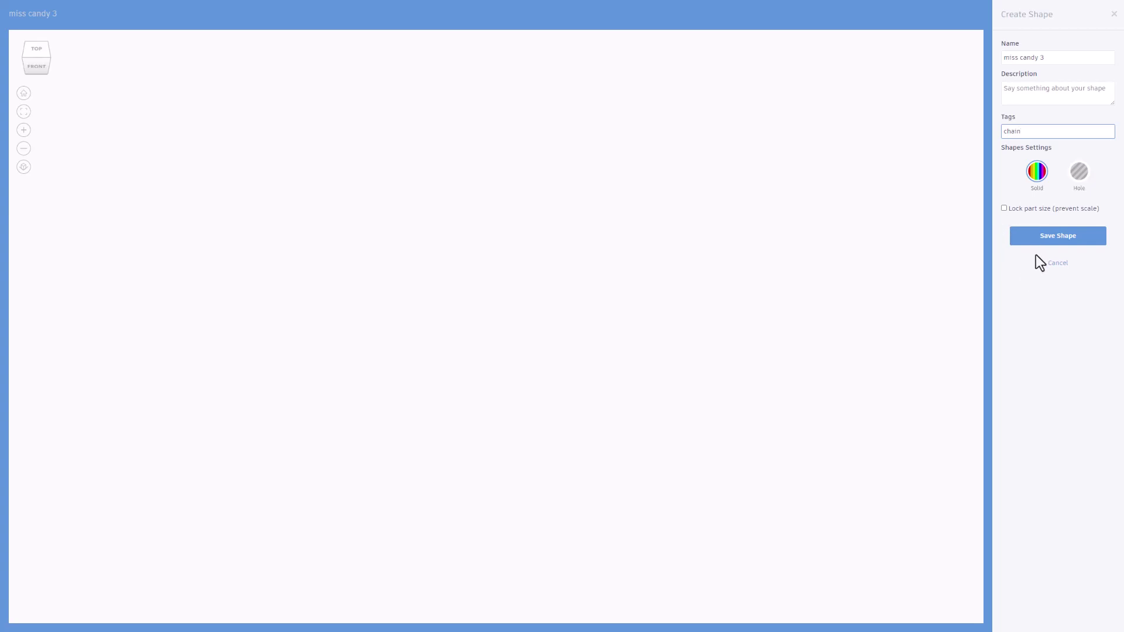
right_click_drag(785, 319, 781, 268)
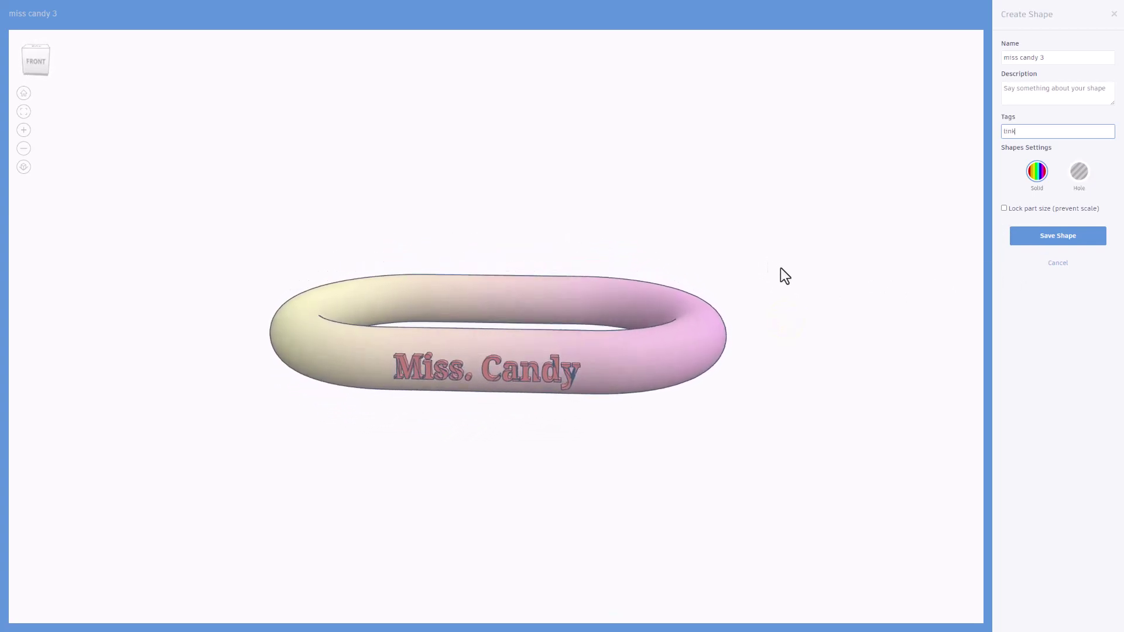
left_click(1038, 240)
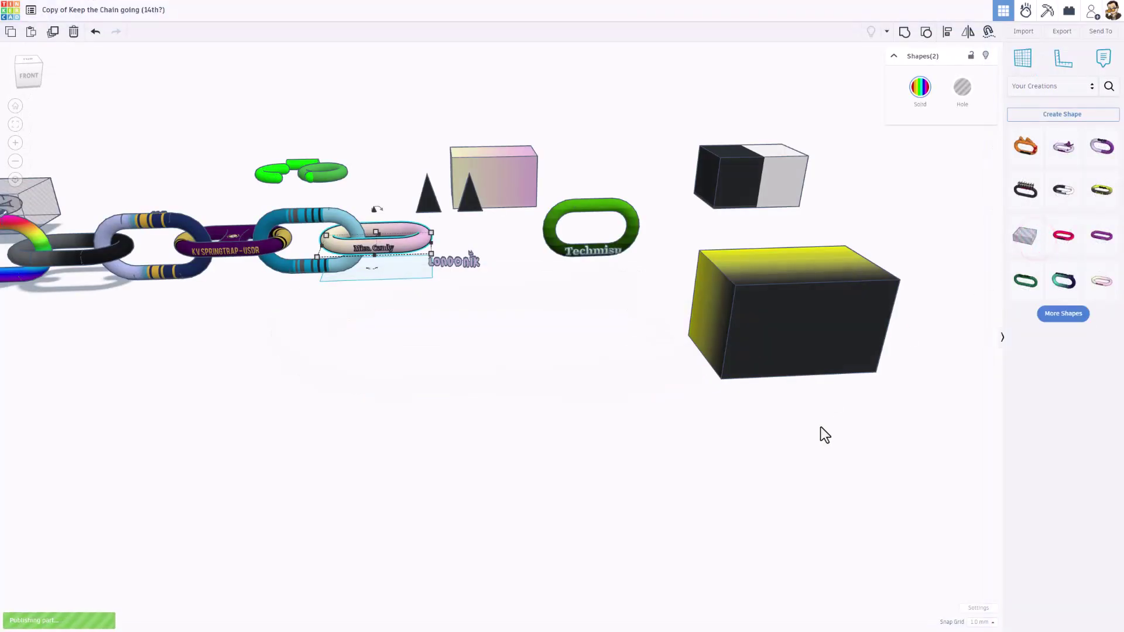
key("f")
right_click_drag(592, 417, 479, 402)
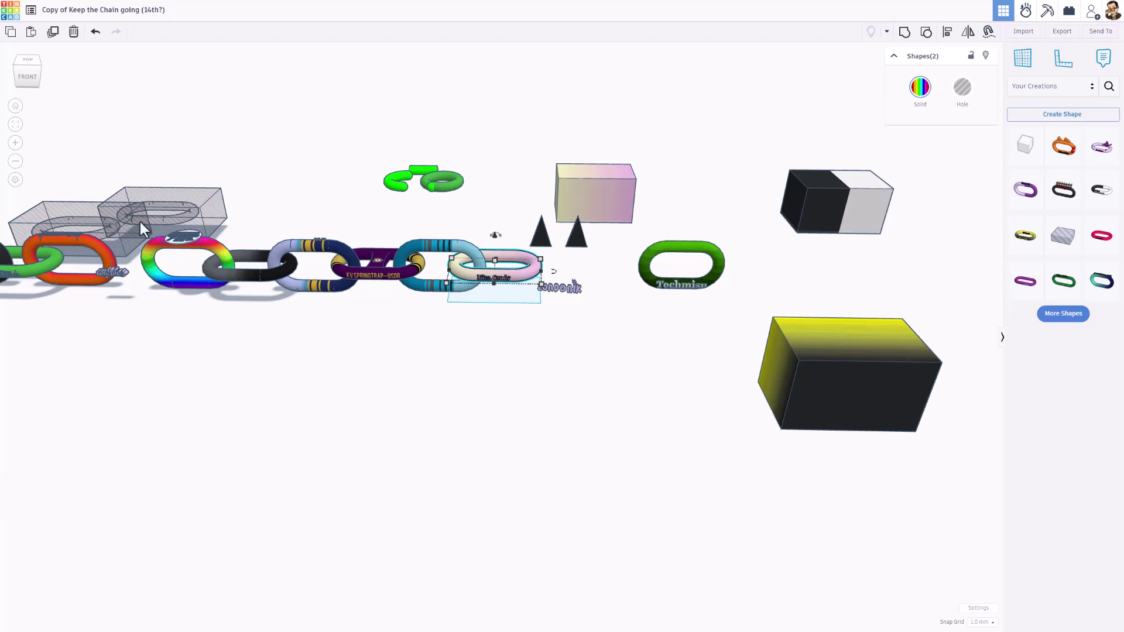
right_click_drag(623, 294, 535, 353)
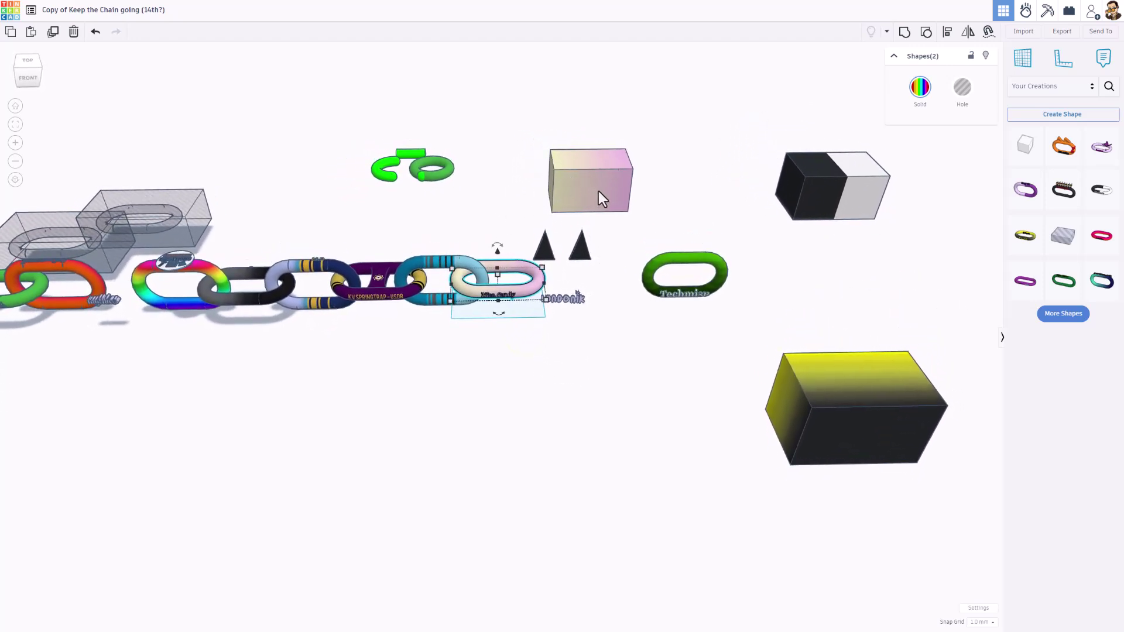
mouse_move(482, 408)
right_mouse_down()
mouse_move(521, 389)
mouse_move(475, 395)
right_mouse_up()
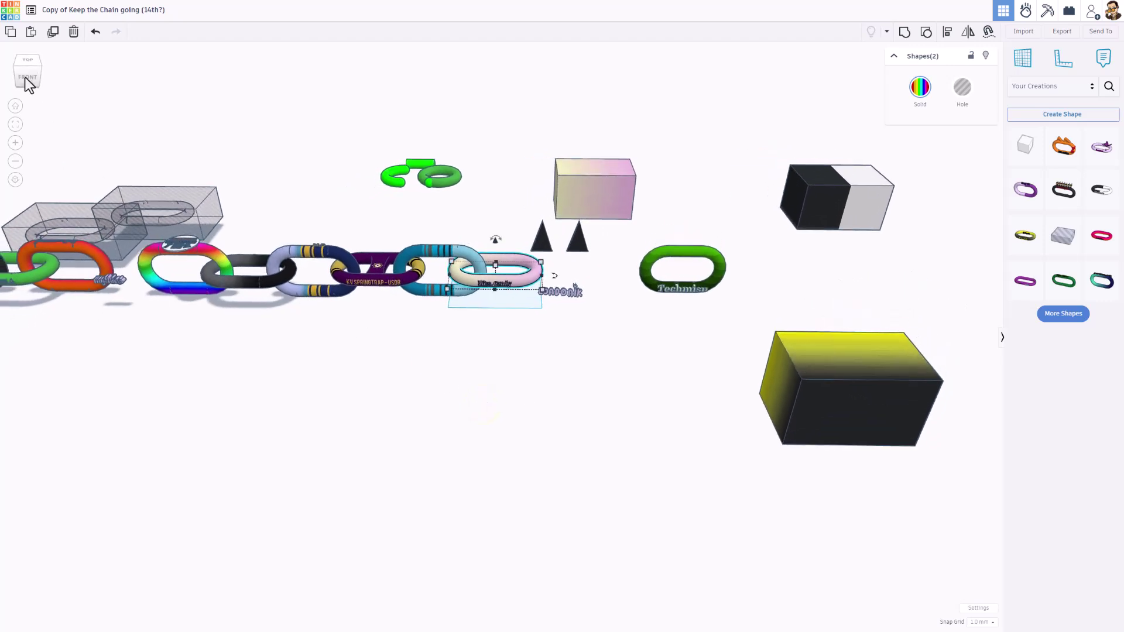
Return to the designs list and open the Keep the Chain Going Master design for editing
left_click(10, 11)
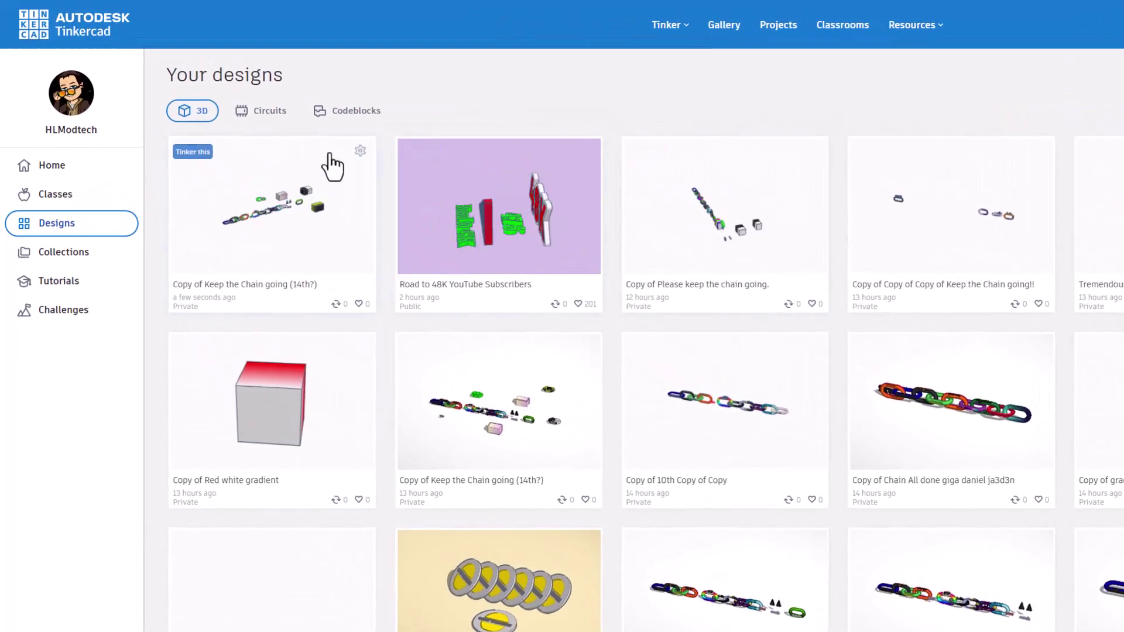
left_click(360, 151)
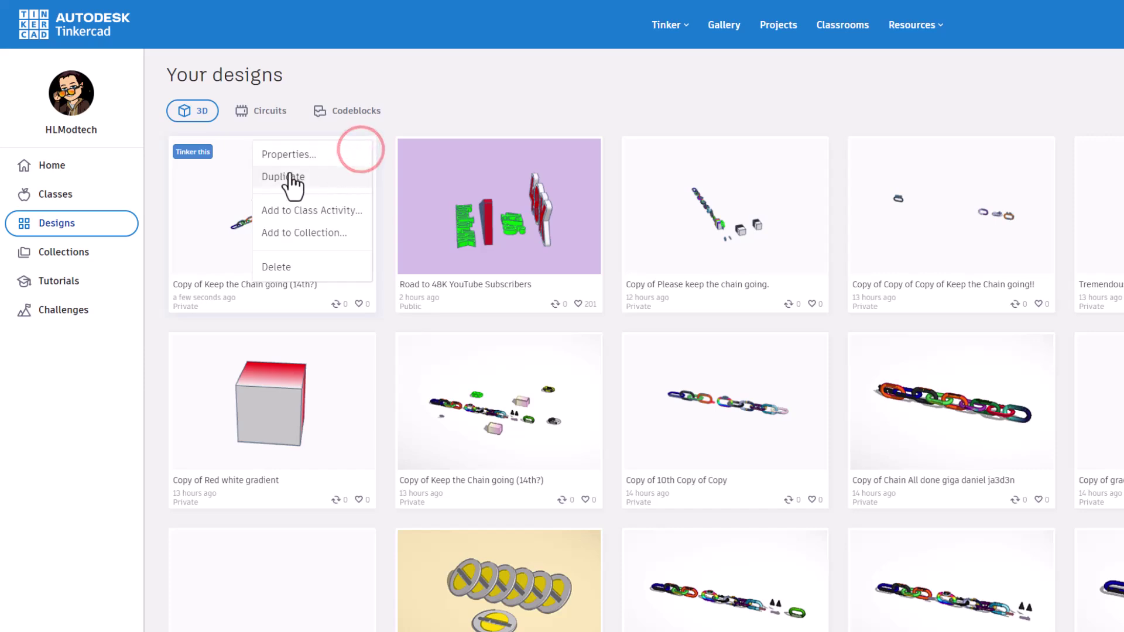
left_click(456, 103)
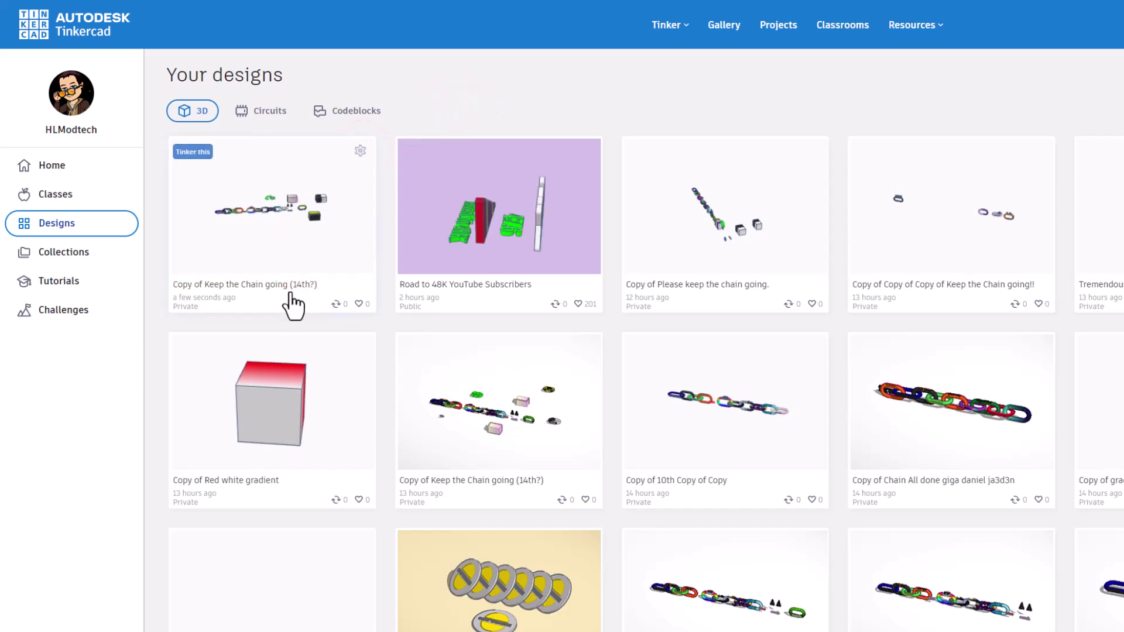
left_click(358, 152)
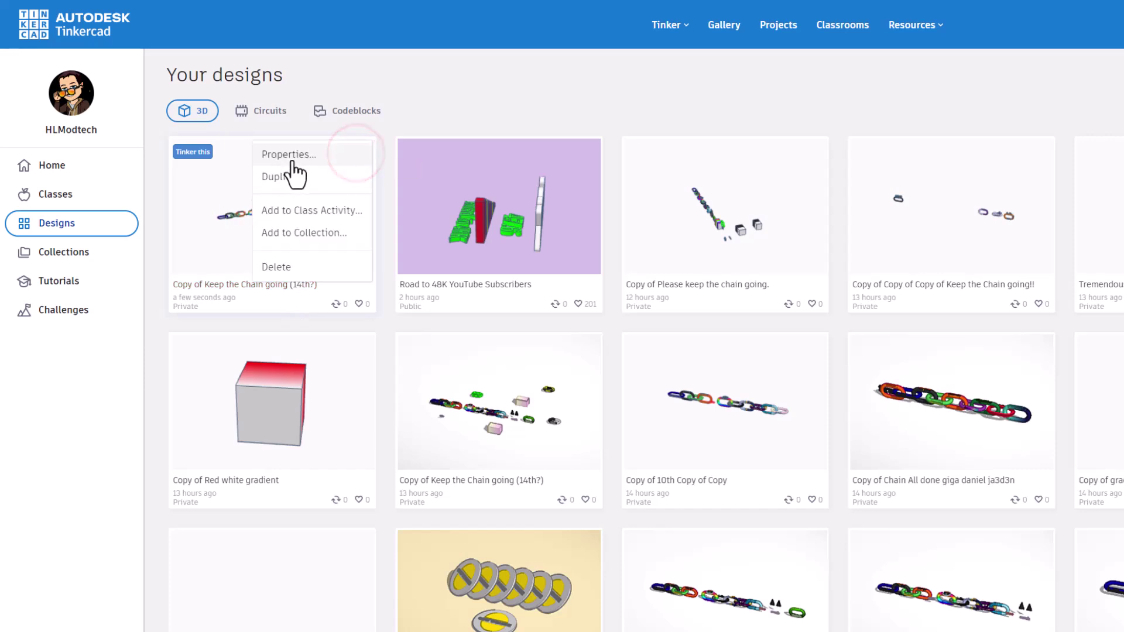
left_click(475, 92)
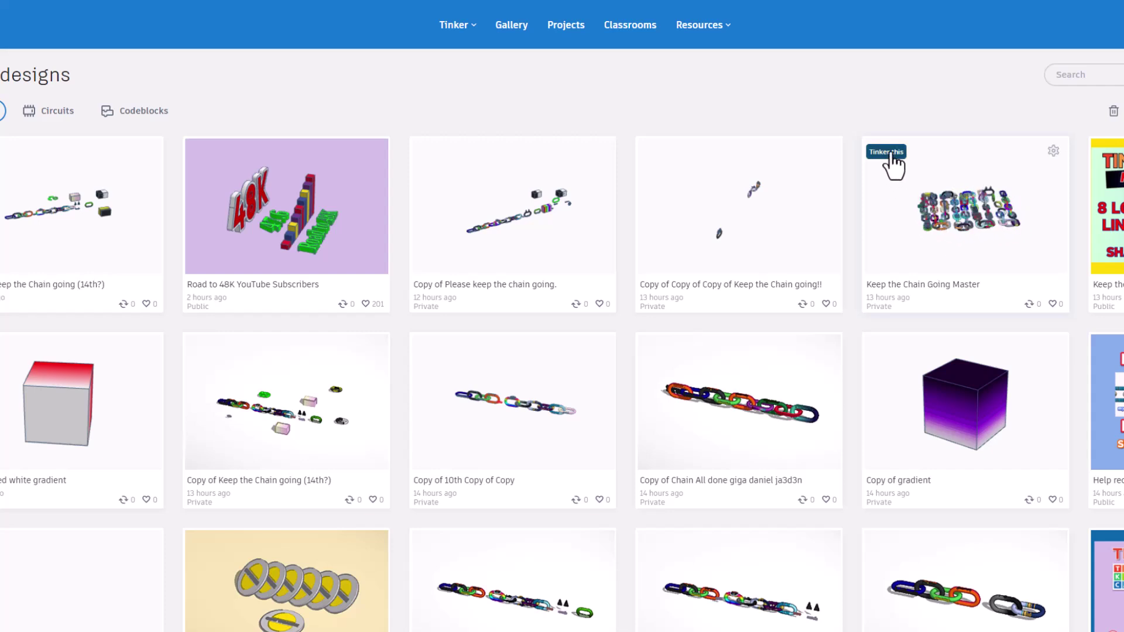
left_click(889, 153)
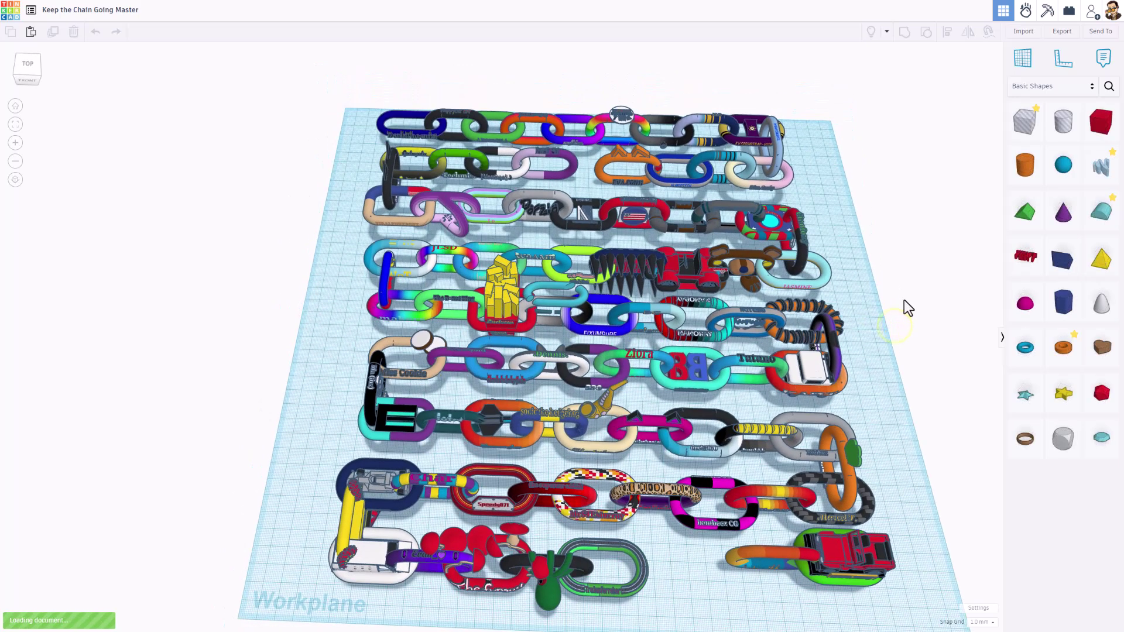
Place the saved black link with the row of figures from Your Creations in front of the green jeep link
right_click_drag(873, 261, 857, 237)
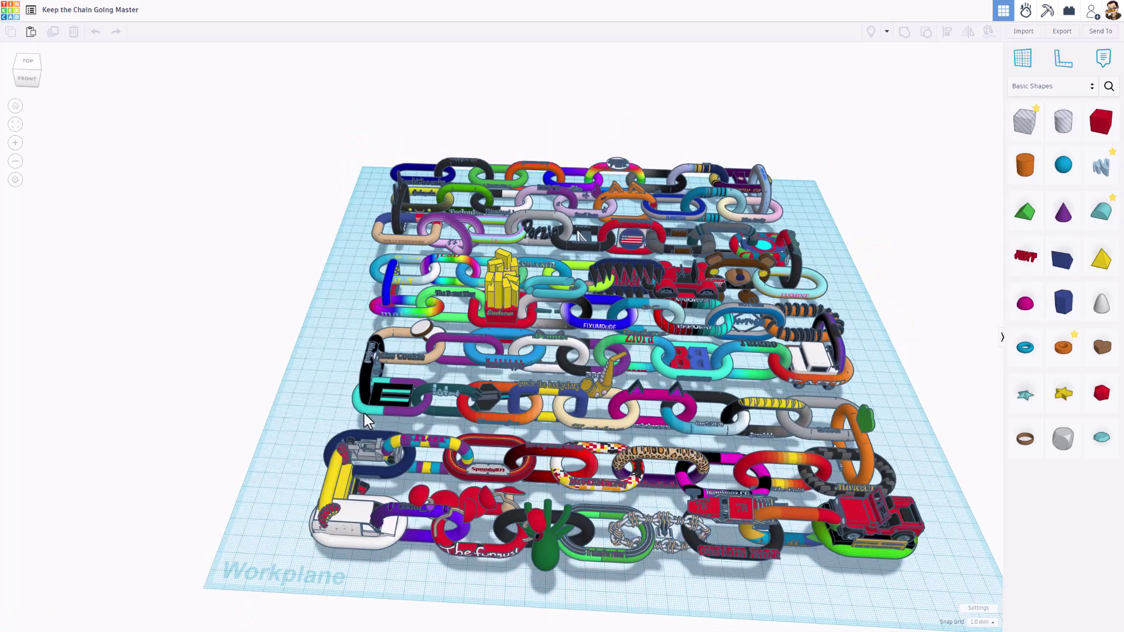
right_click_drag(635, 448, 679, 436)
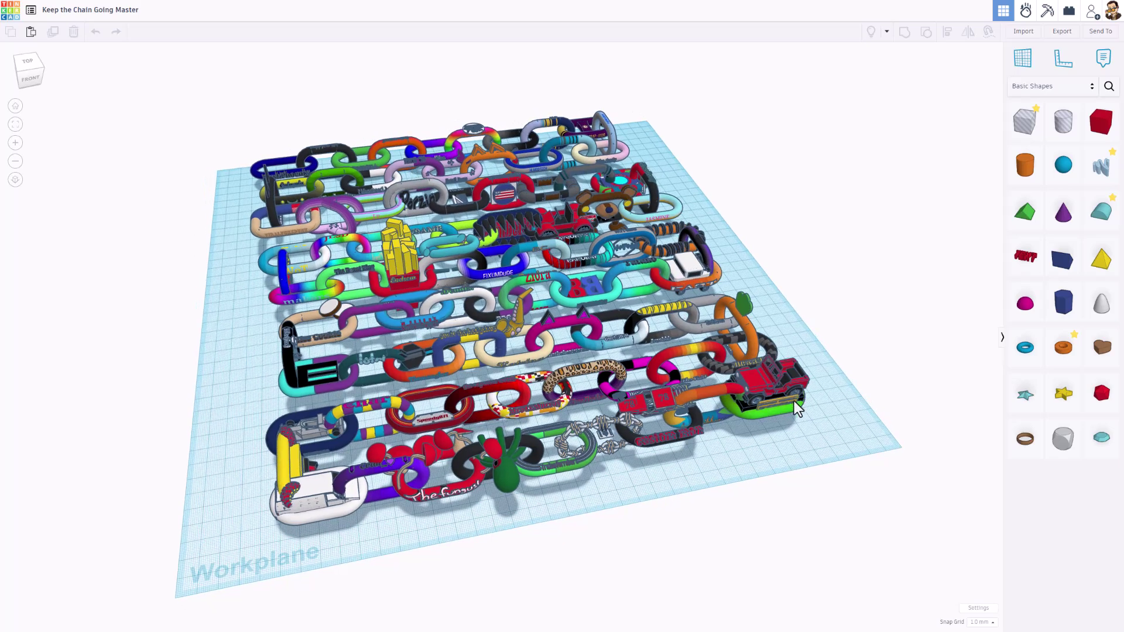
left_click(1066, 88)
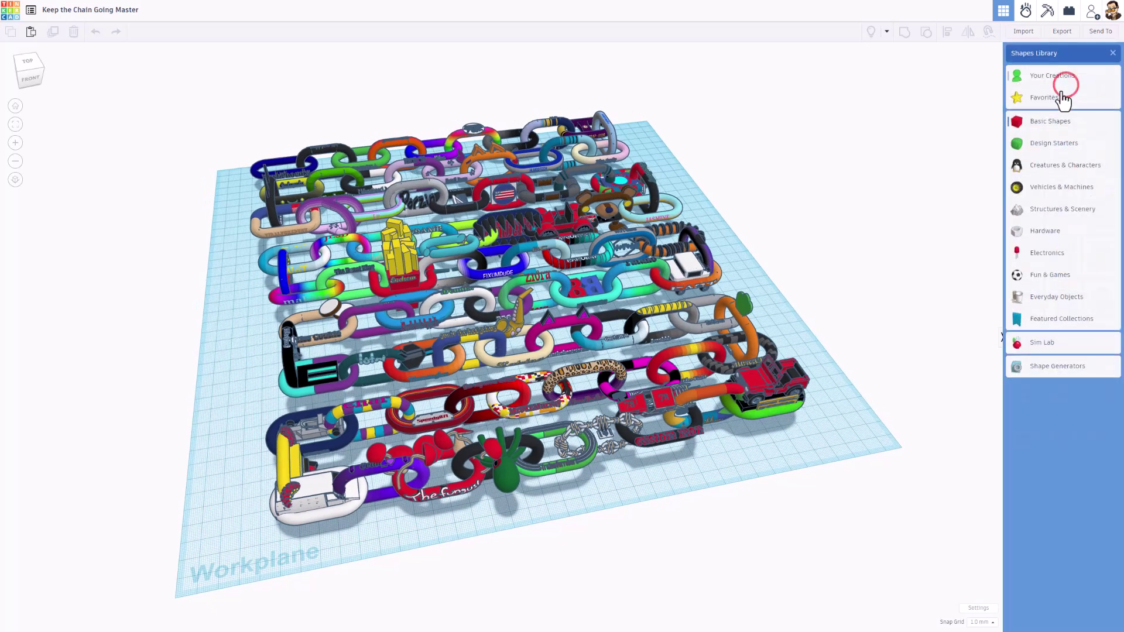
left_click(1051, 76)
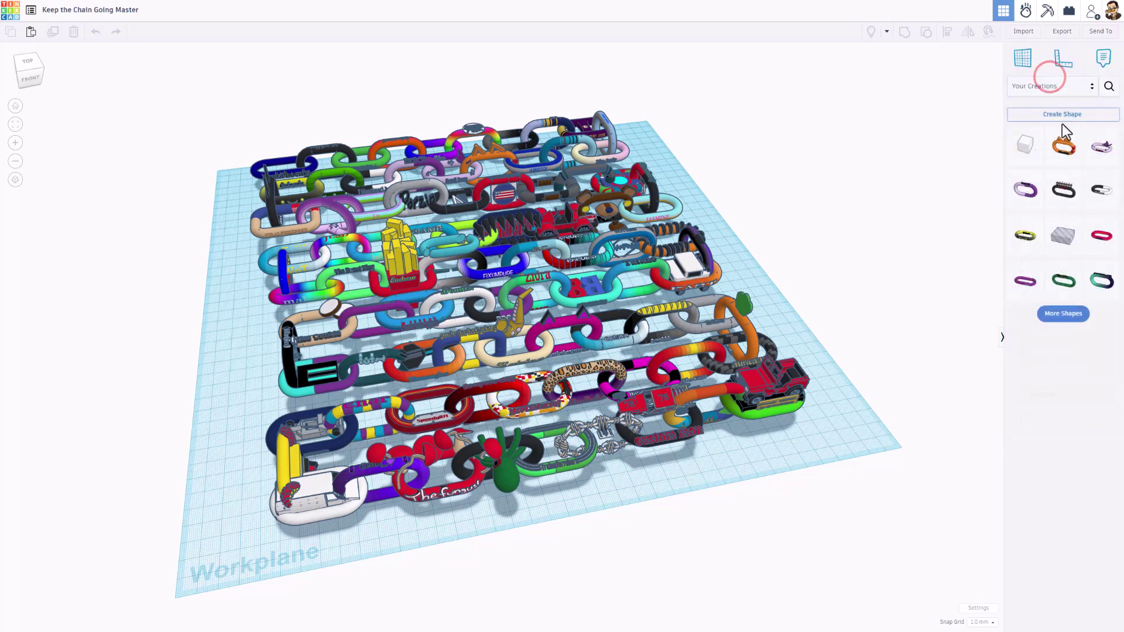
left_click(1062, 199)
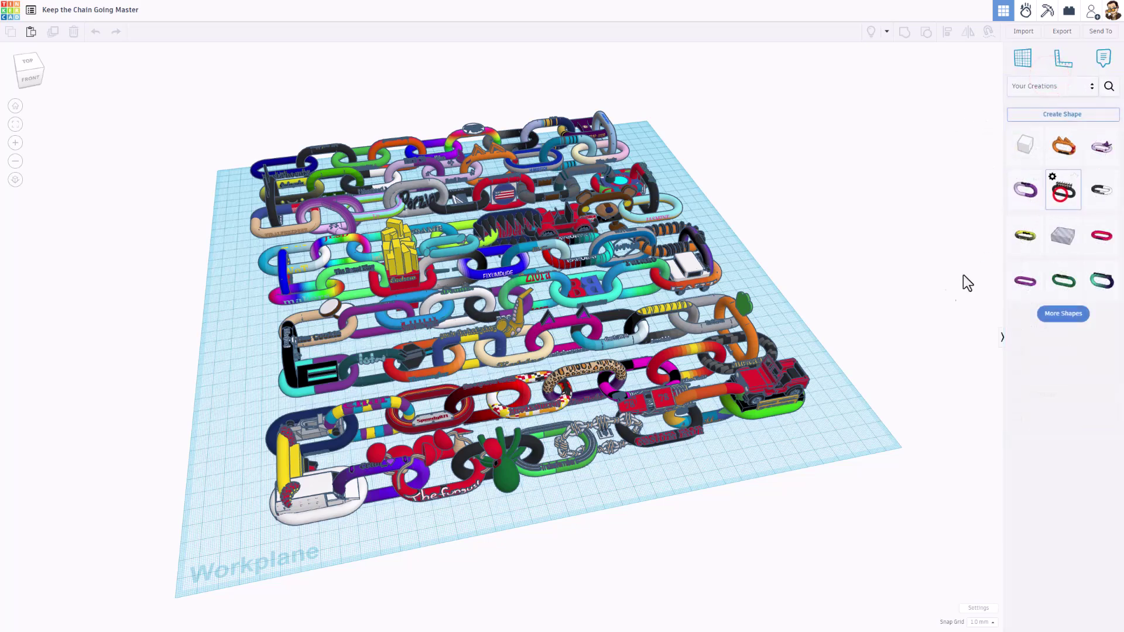
left_click(781, 452)
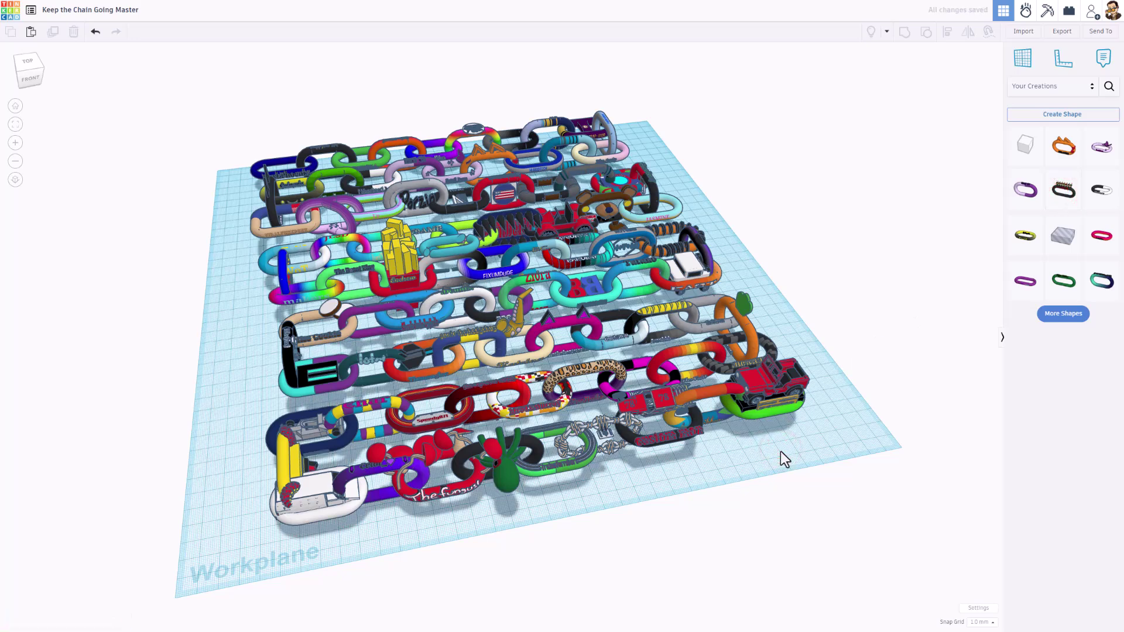
Rotate the black link with the row of figures 90° on the workplane
scroll(827, 466, "up", 4)
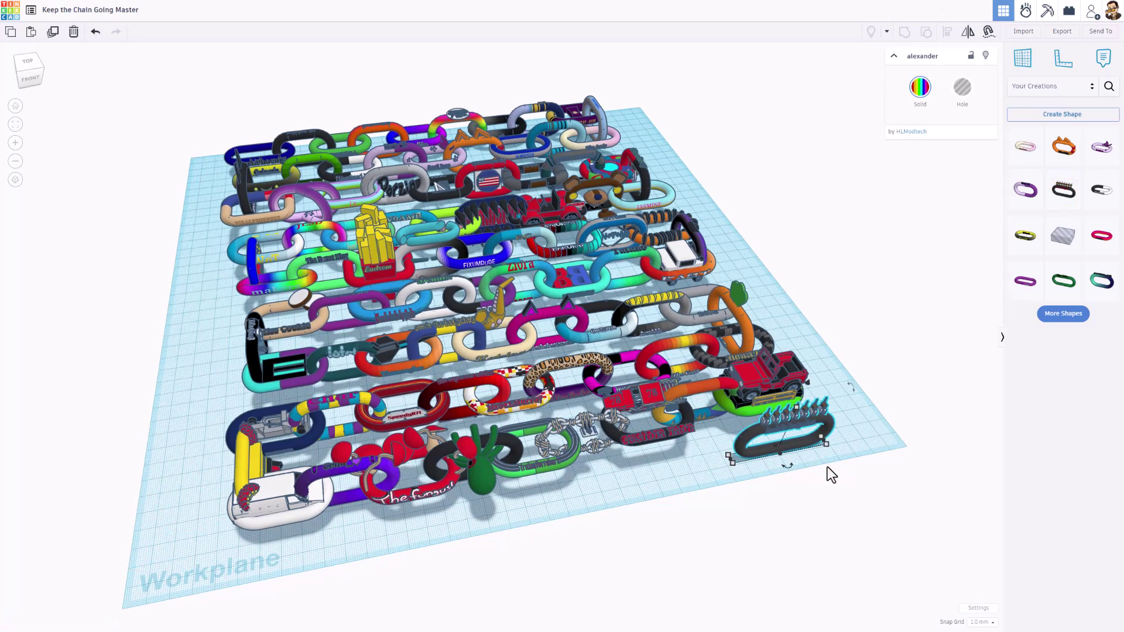
scroll(828, 472, "up", 5)
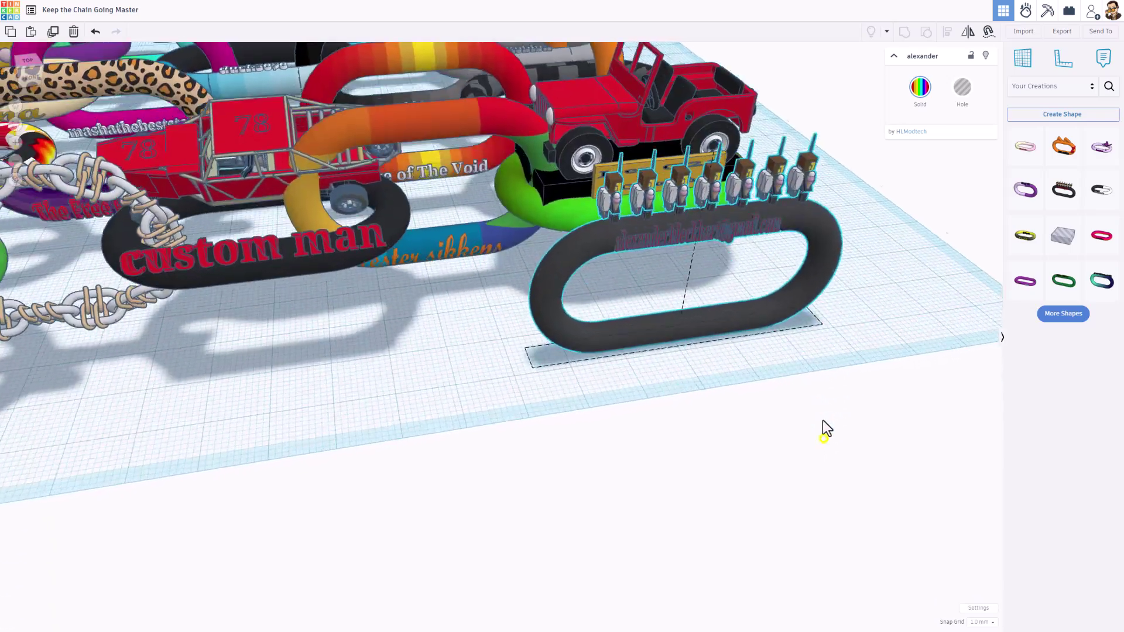
right_click_drag(823, 420, 837, 447)
left_click_drag(740, 456, 650, 457)
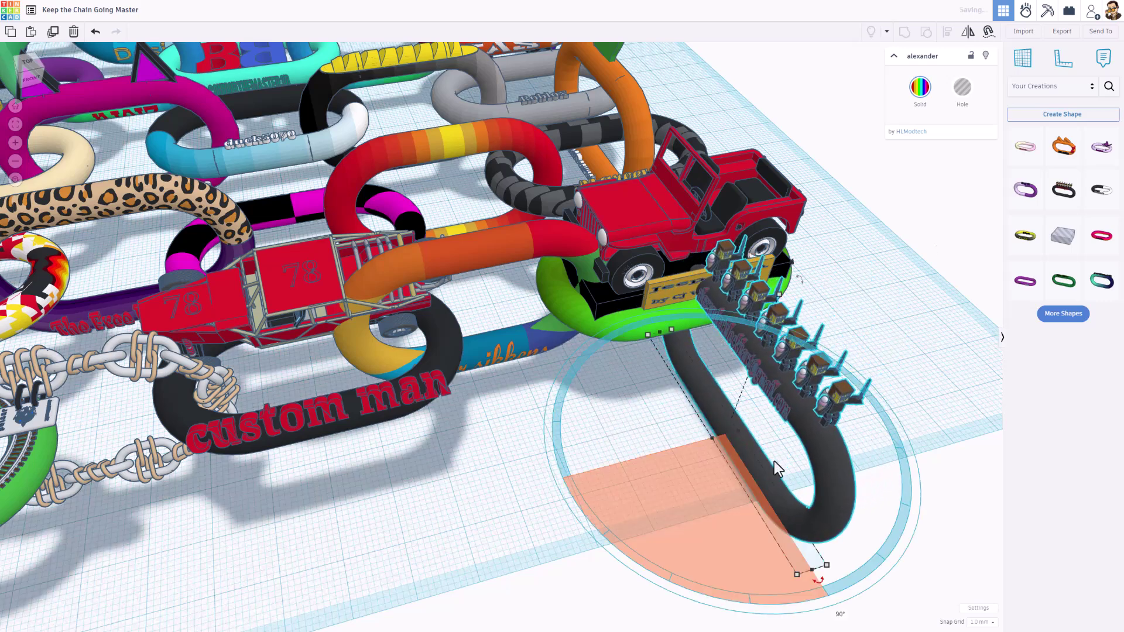
Hook the pink link through the free end of the black link, and the dark green link through the pink one
left_click_drag(825, 467, 876, 404)
scroll(661, 377, "down", 3)
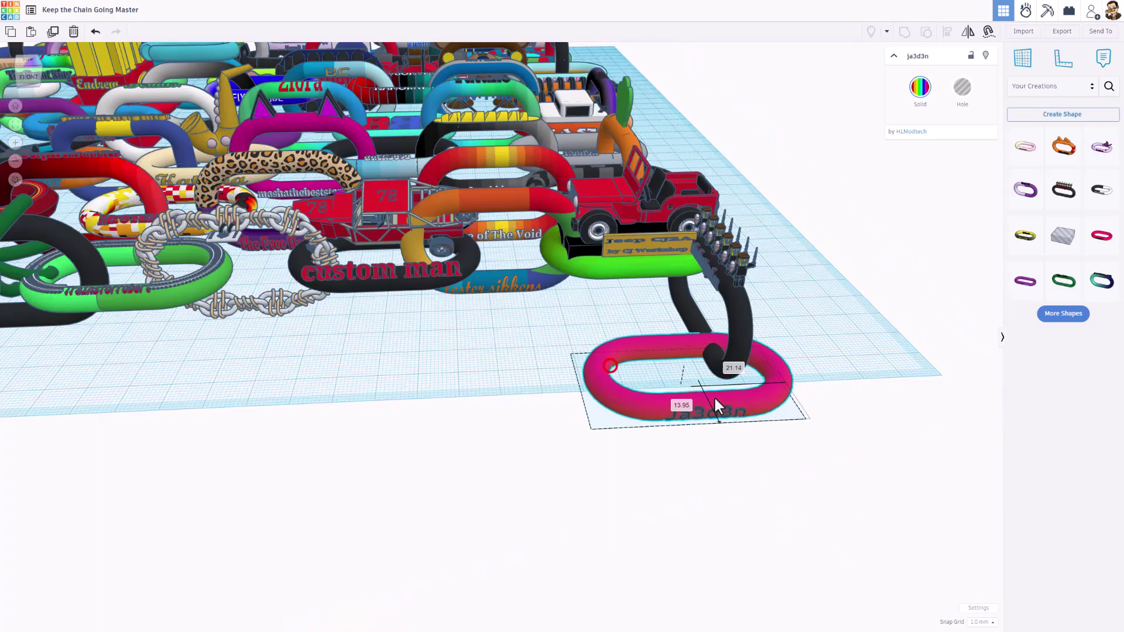
mouse_move(714, 397)
left_mouse_down()
mouse_move(725, 388)
mouse_move(707, 386)
left_mouse_up()
left_click_drag(687, 318, 699, 284)
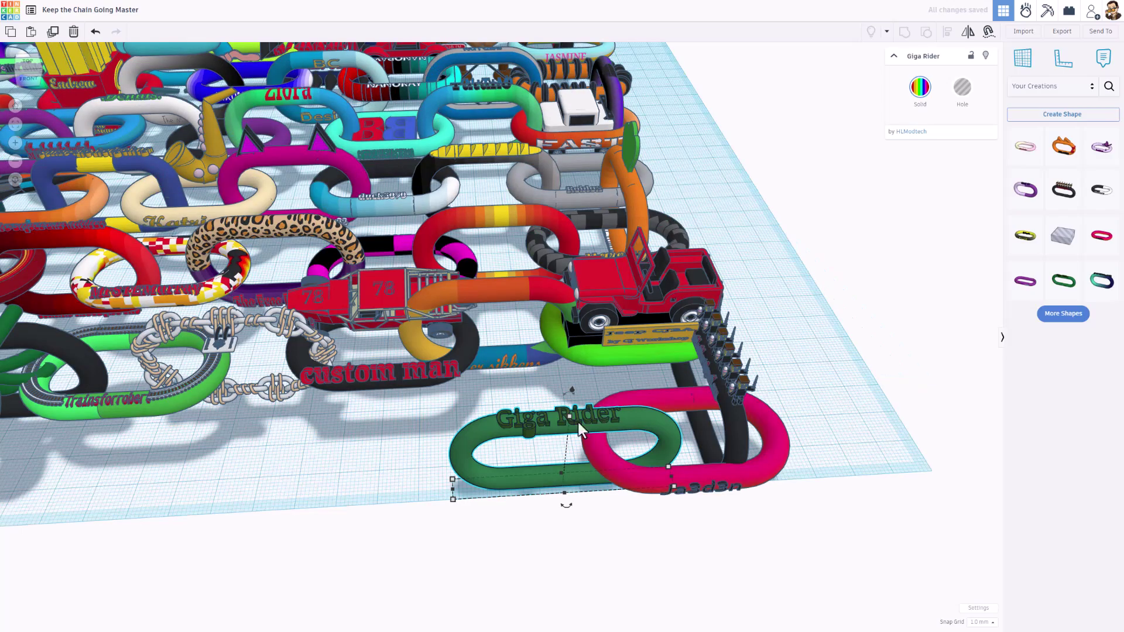
right_click_drag(577, 419, 549, 420)
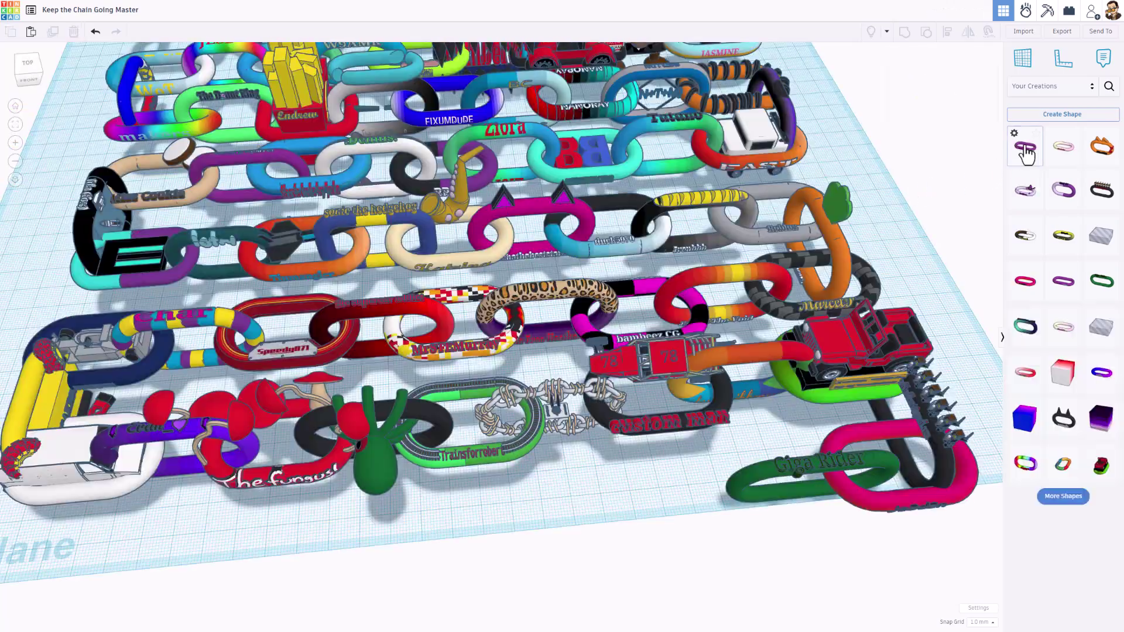
Place the saved purple link at the end of the chain, interlocked with the dark green link
left_click(662, 501)
mouse_move(670, 507)
right_mouse_down()
mouse_move(666, 486)
mouse_move(677, 497)
right_mouse_up()
left_click_drag(689, 455, 649, 488)
Add the saved teal-to-navy link from Your Creations, interlocked with the purple link at the chain's end
left_click(1025, 326)
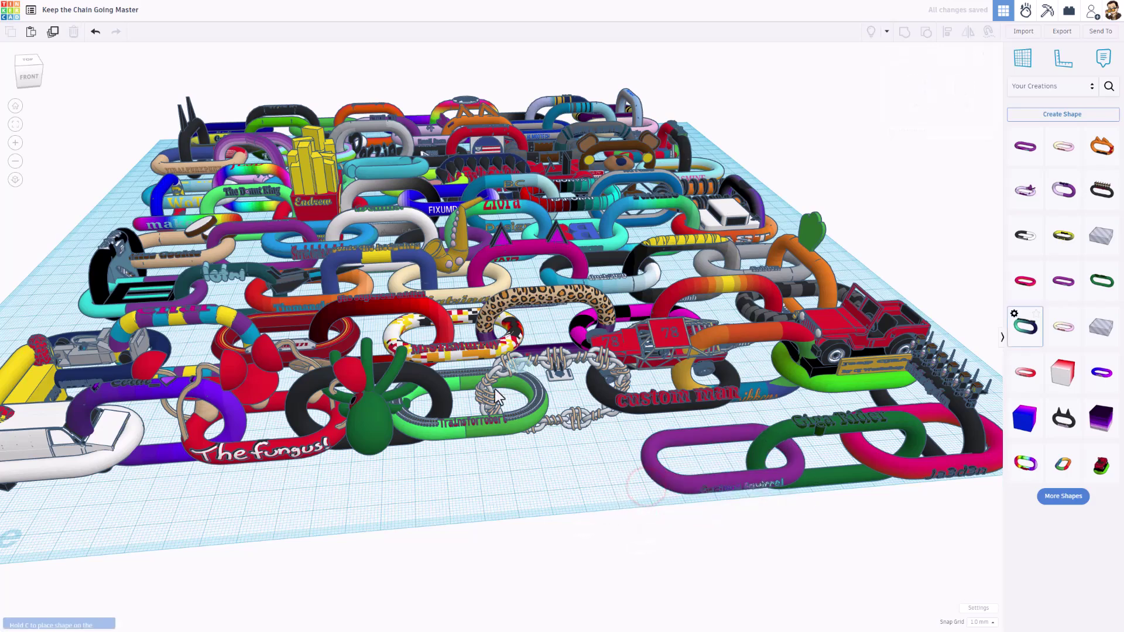
left_click(619, 501)
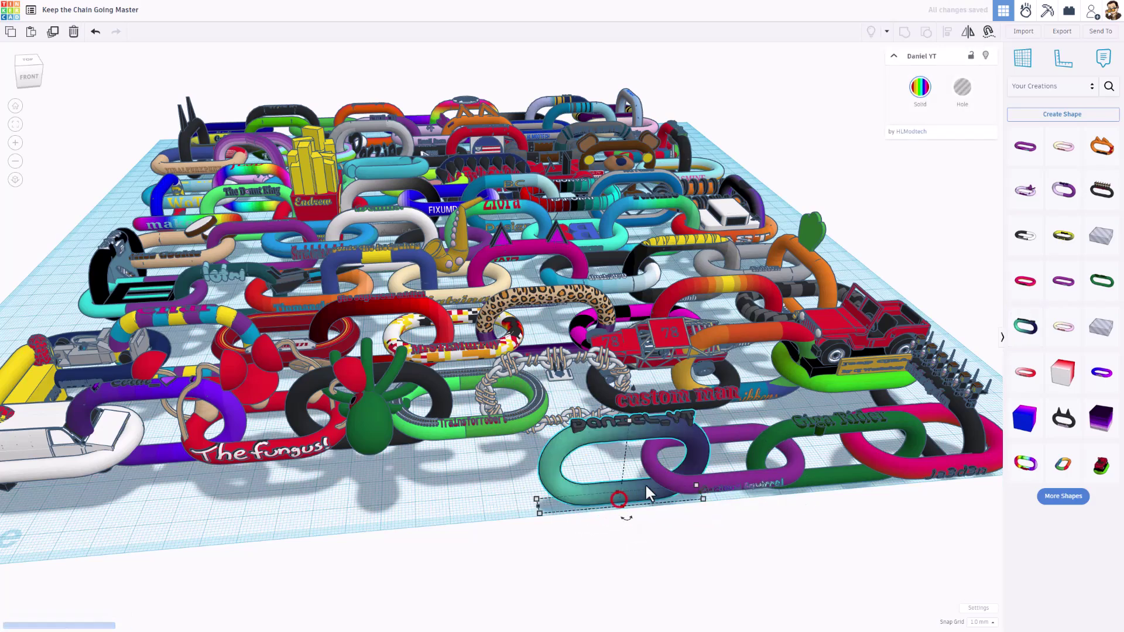
scroll(647, 501, "up", 4)
scroll(668, 462, "down", 5)
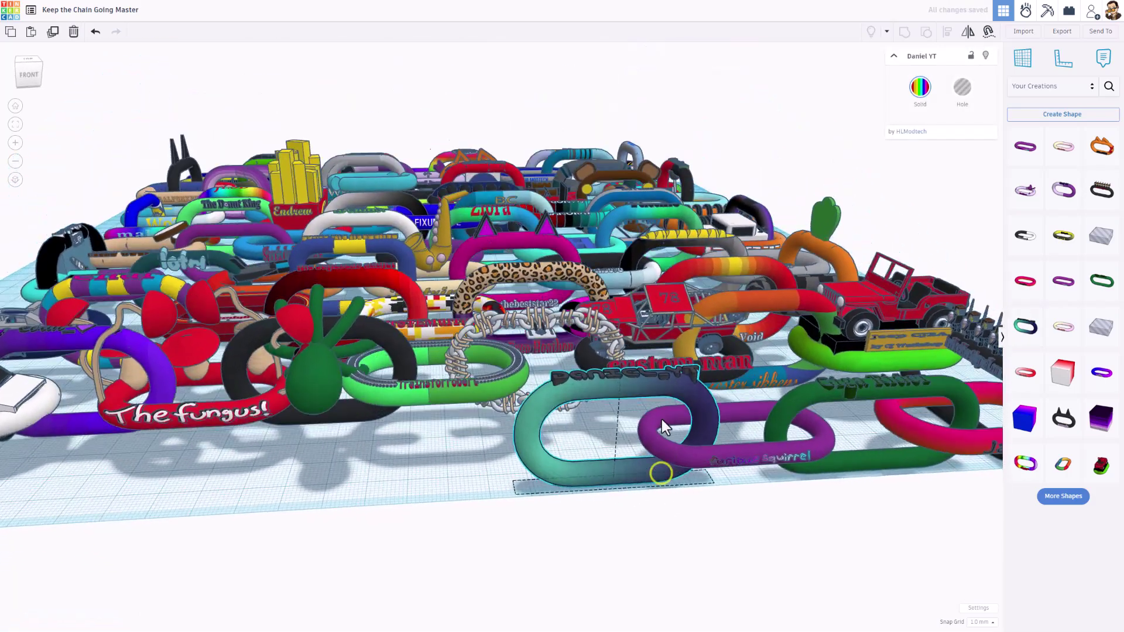
right_click_drag(668, 462, 645, 439)
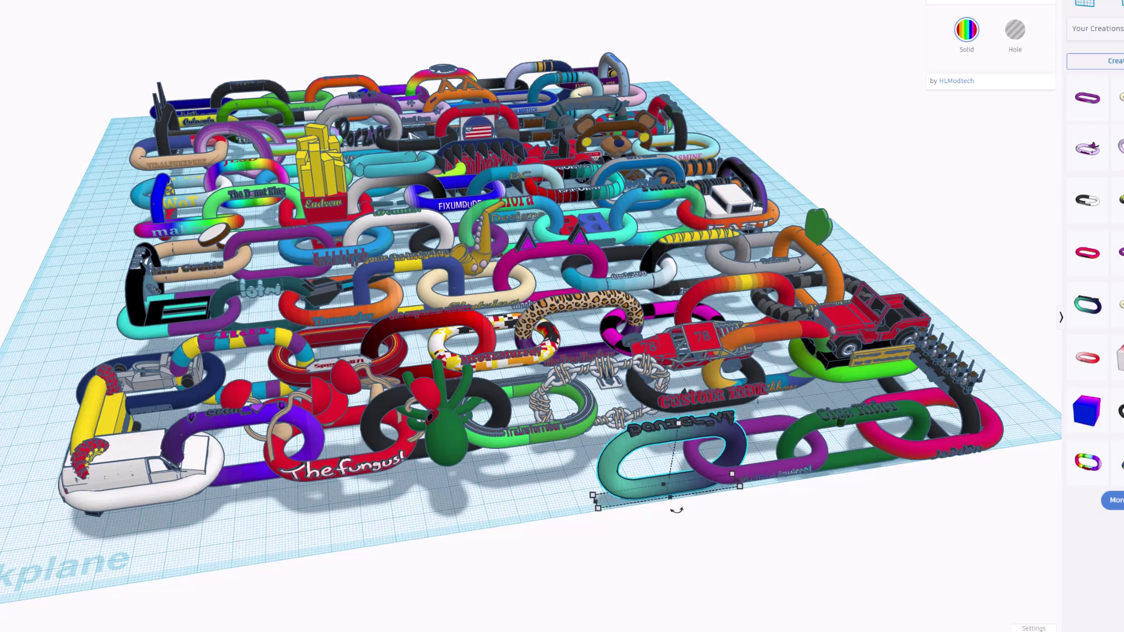
right_click_drag(429, 529, 406, 524)
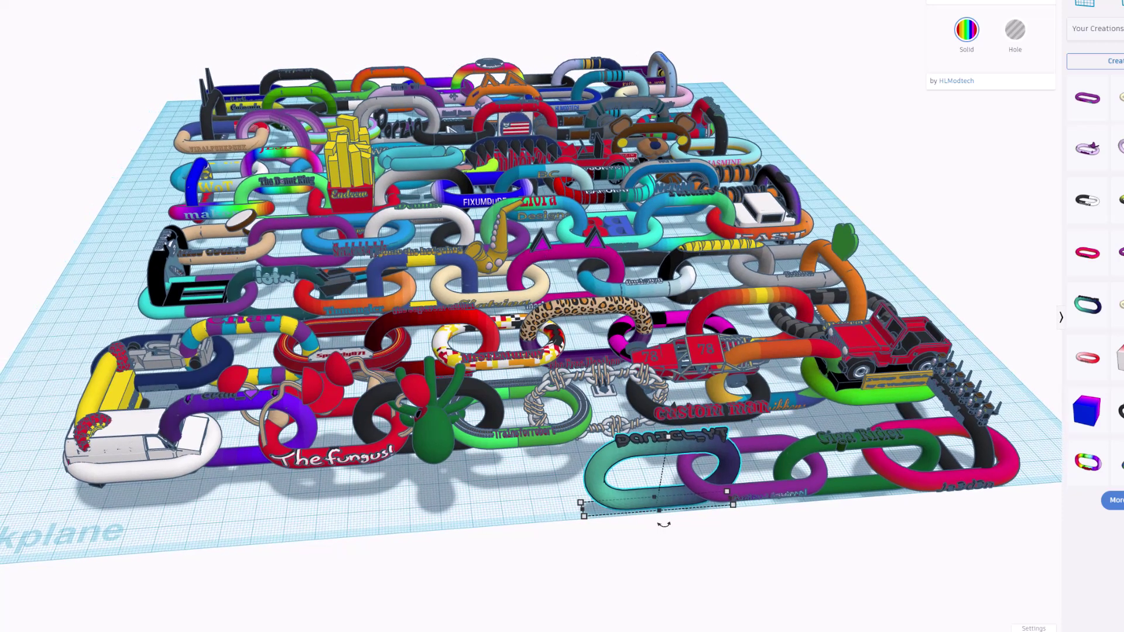
mouse_move(405, 524)
right_mouse_down()
mouse_move(414, 513)
mouse_move(401, 504)
mouse_move(377, 499)
mouse_move(364, 511)
mouse_move(406, 528)
right_mouse_up()
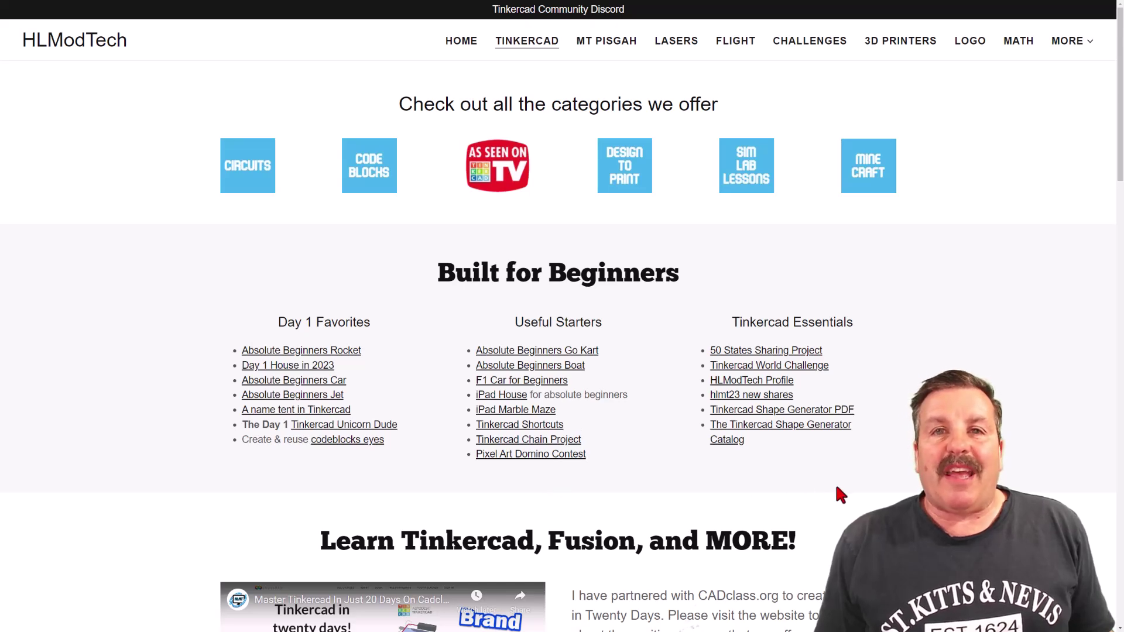
Switch to the HLModTech website's Tinkercad page and open the Tinkercad Community Discord link
scroll(845, 490, "down", 3)
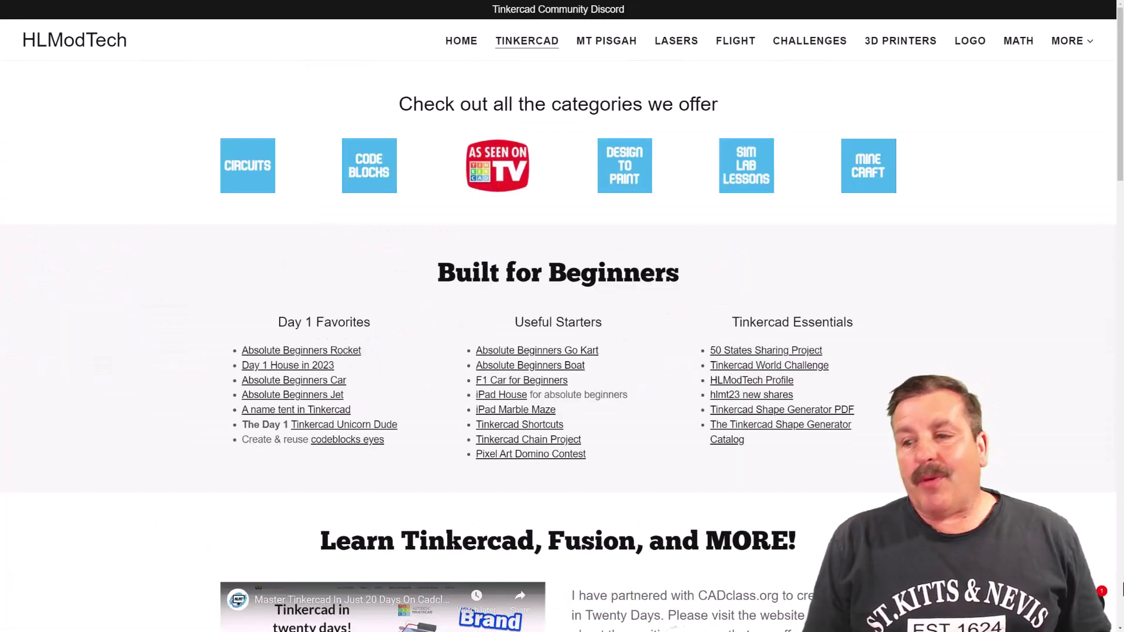
left_click(1089, 604)
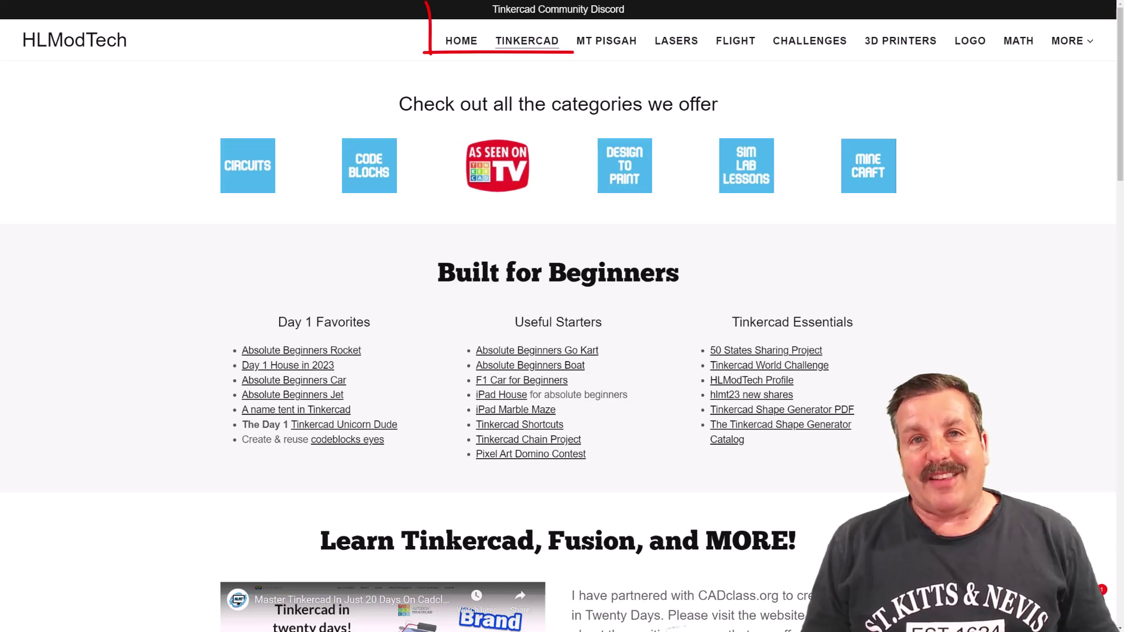
left_click(548, 10)
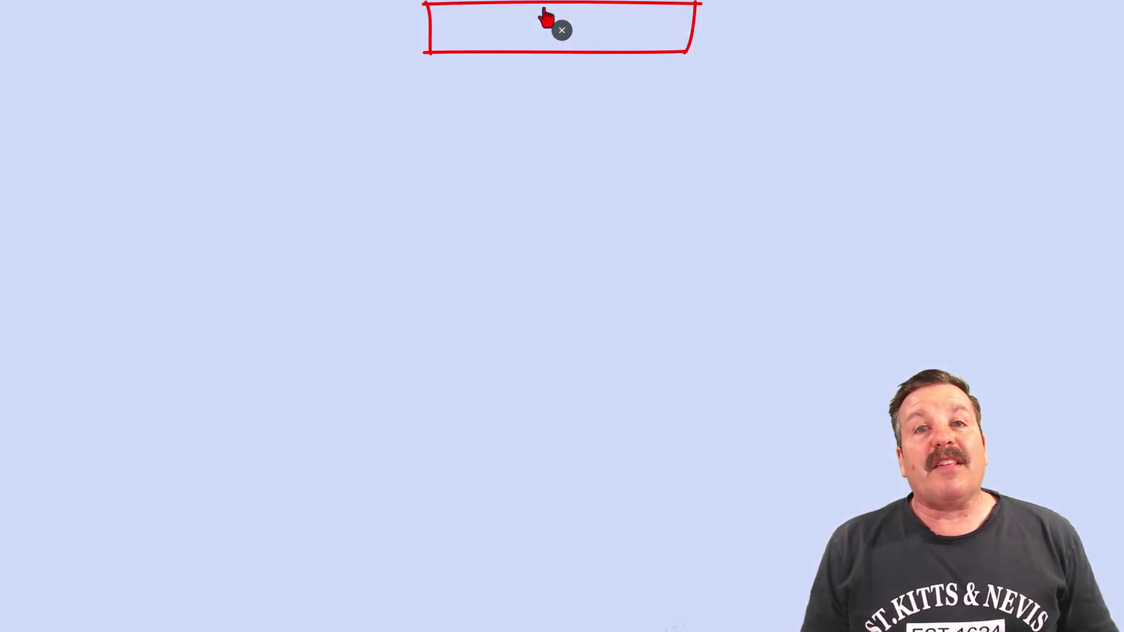